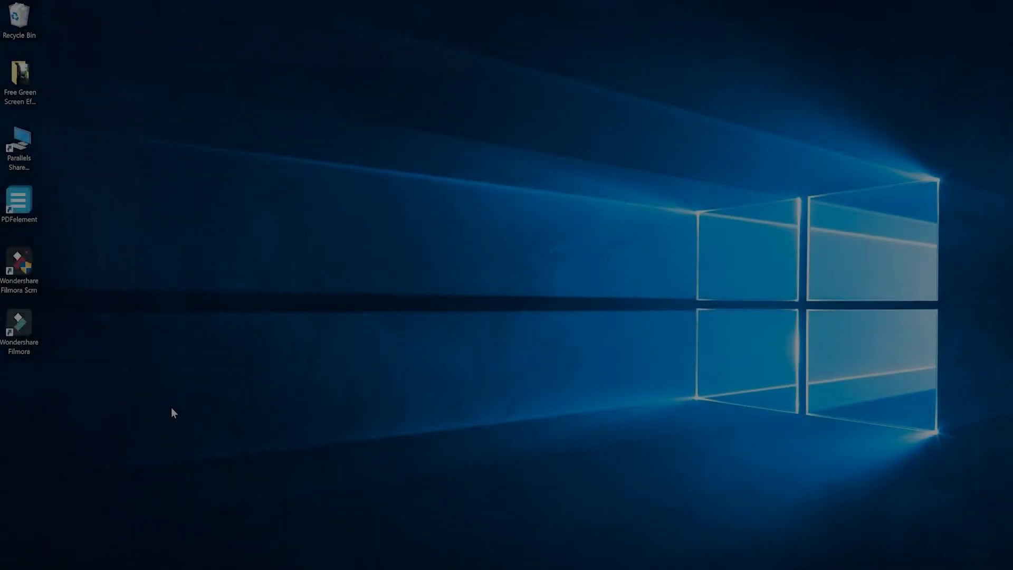
- Launch Filmora and import clips MVI_0799 through MVI_0849 plus the silent film title card
{"action": "double_click", "coordinate": [19, 325]}
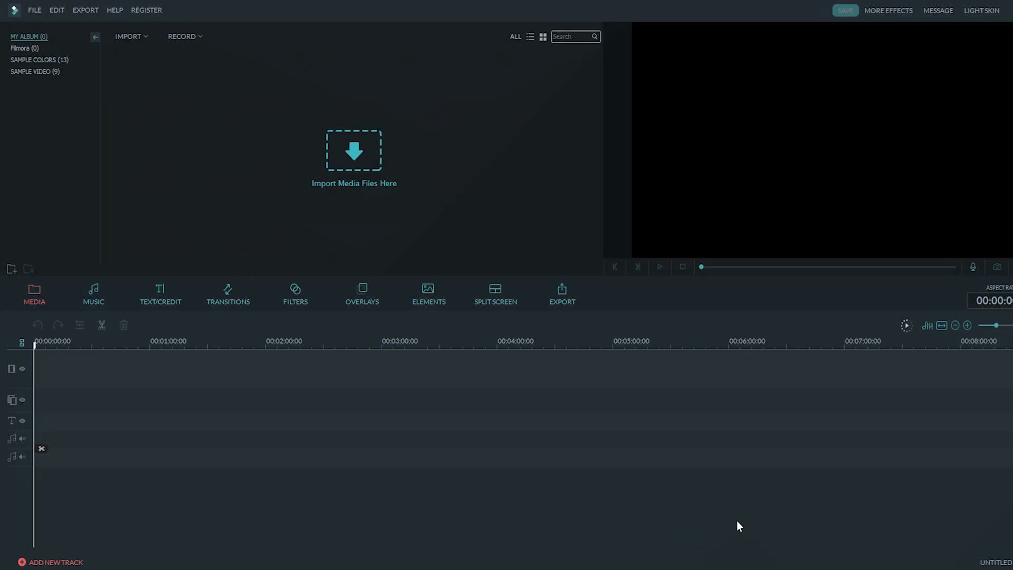
{"action": "left_click", "coordinate": [382, 138]}
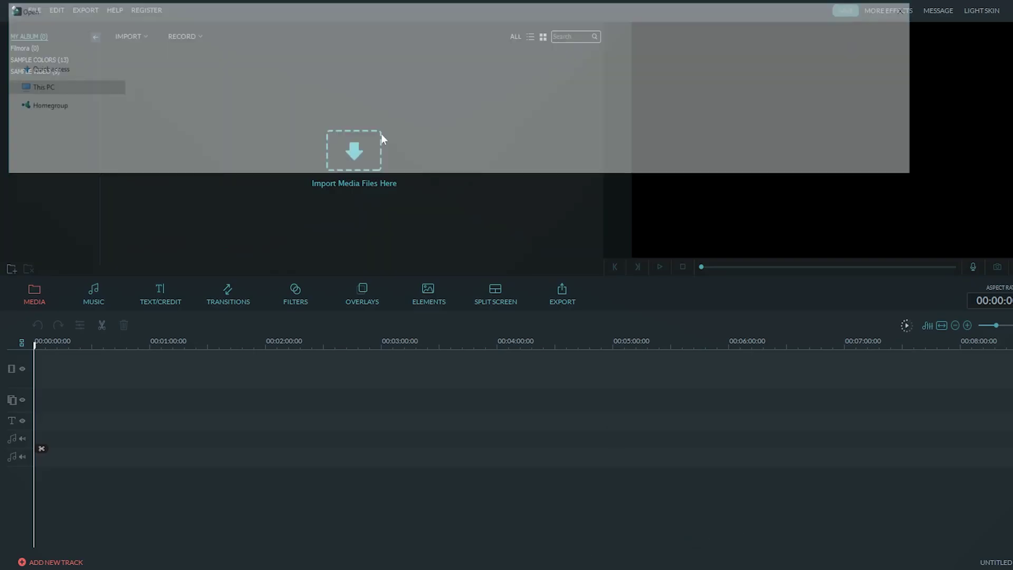
{"action": "left_click", "coordinate": [204, 118]}
{"action": "left_click", "coordinate": [204, 258], "text": "shift"}
{"action": "left_click", "coordinate": [832, 534]}
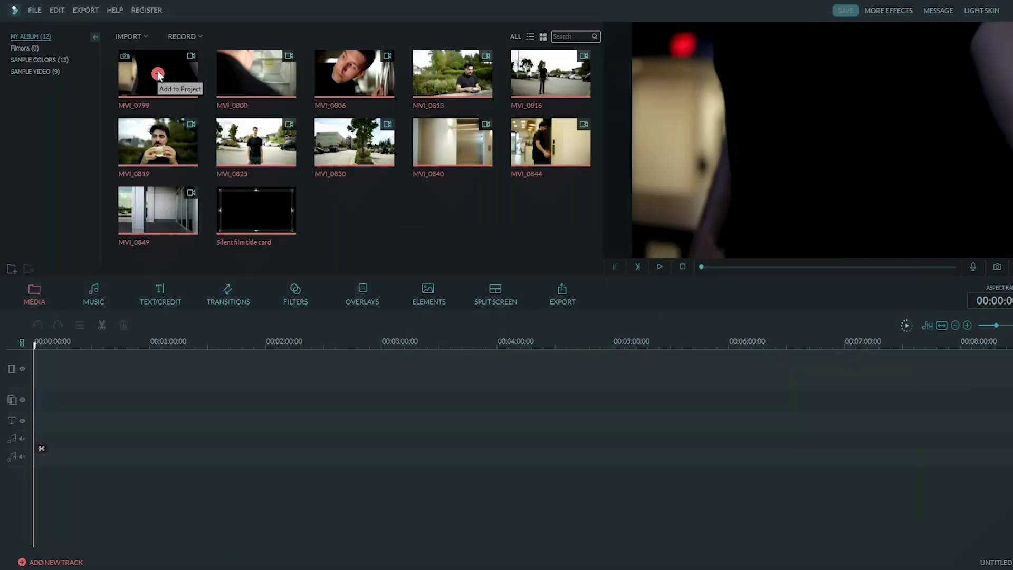
- Place all imported clips on the timeline and add the Willow black-and-white filter
{"action": "left_click_drag", "start_coordinate": [50, 338], "coordinate": [50, 349]}
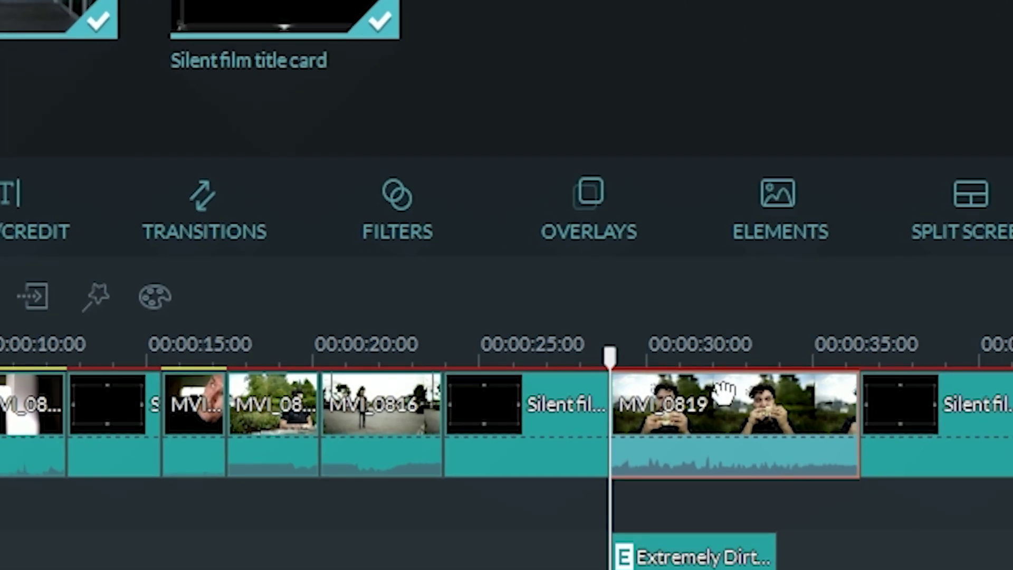
{"action": "left_click", "coordinate": [397, 211]}
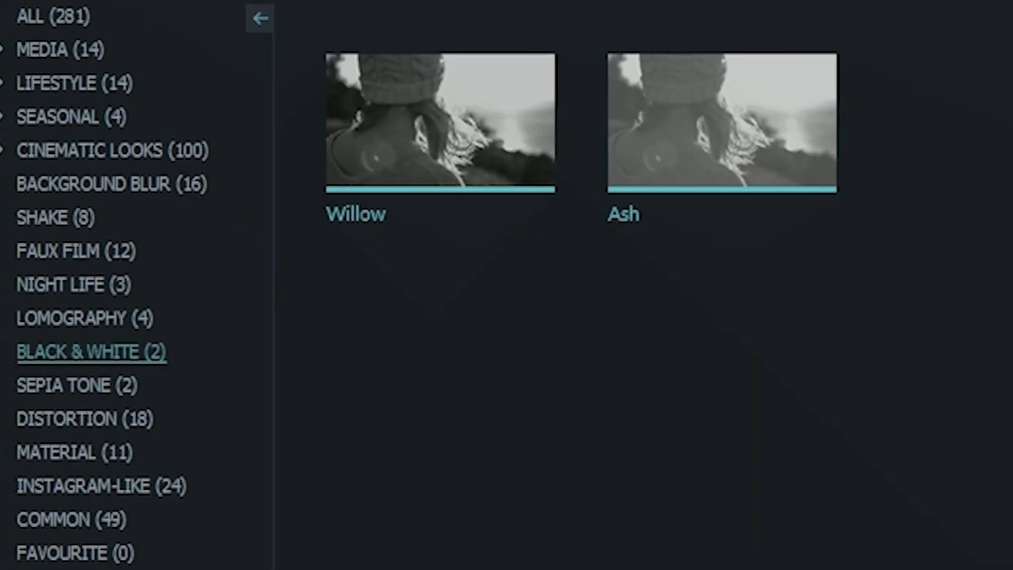
{"action": "left_click_drag", "start_coordinate": [441, 121], "coordinate": [415, 404]}
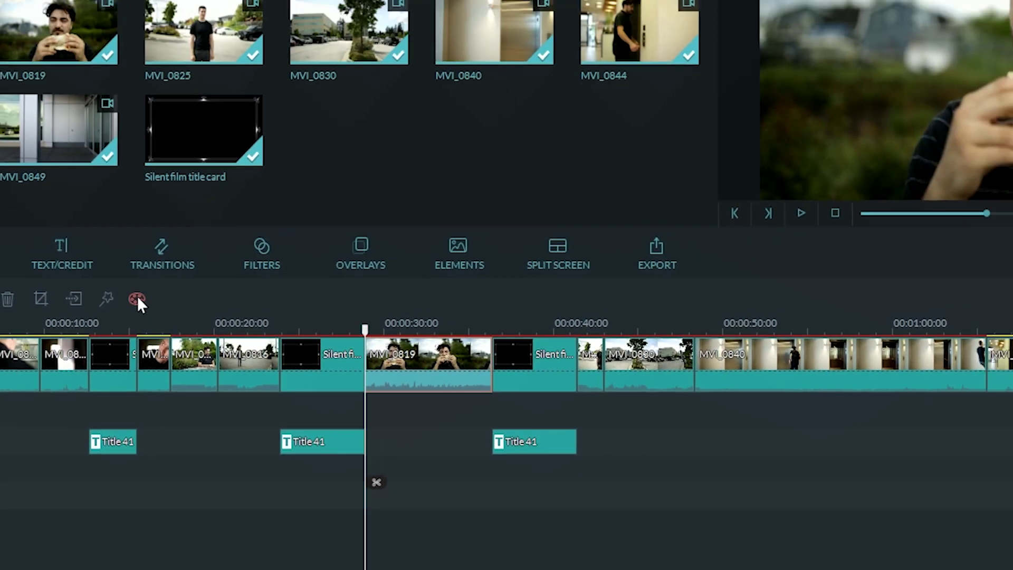
- Open Advanced Color Tuning for MVI_0819 and look through the 3D LUT list without choosing one
{"action": "left_click", "coordinate": [202, 197]}
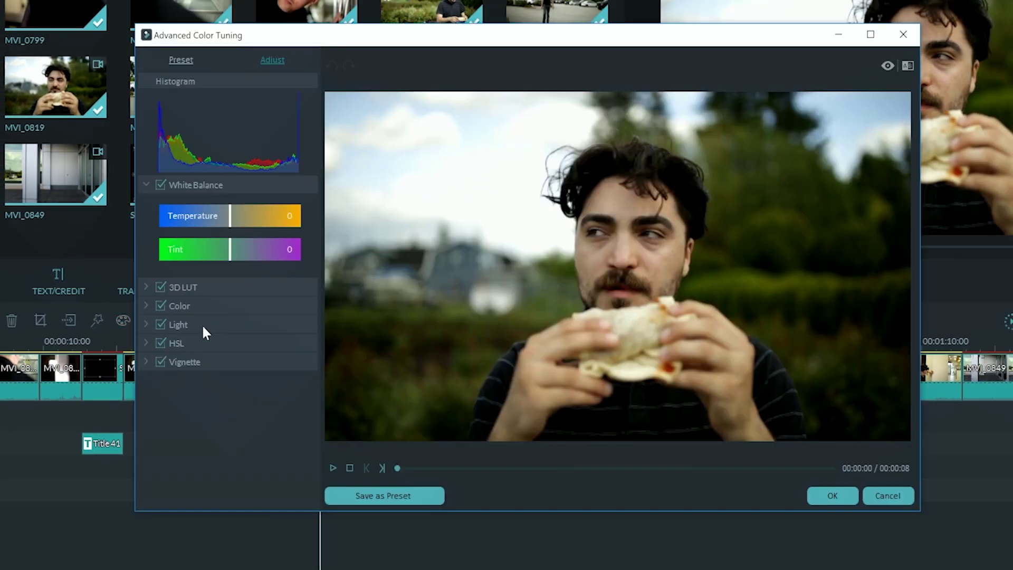
{"action": "left_click", "coordinate": [203, 288]}
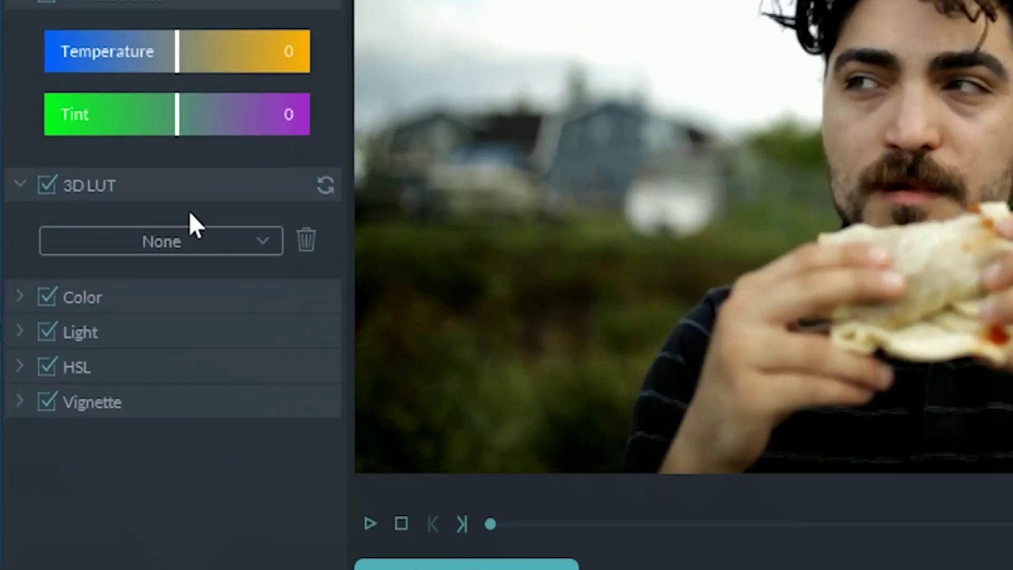
{"action": "left_click", "coordinate": [238, 242]}
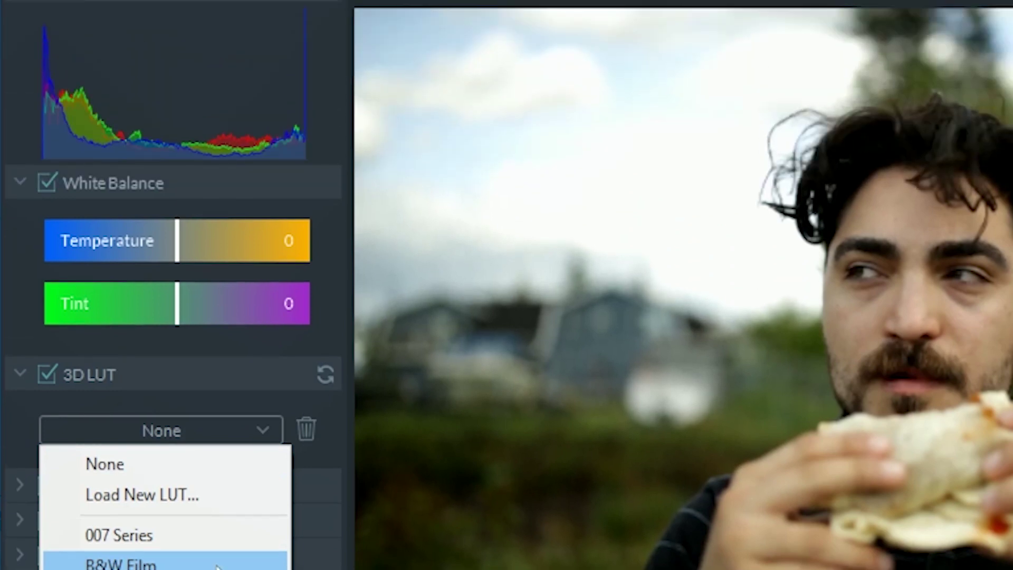
{"action": "key", "text": "Escape"}
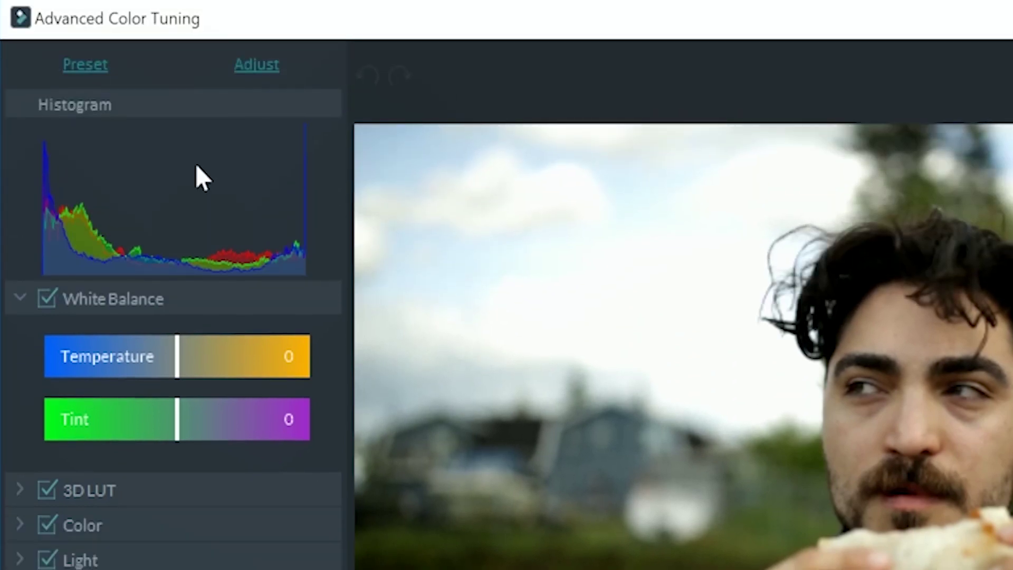
- Apply the B&W Film color preset to MVI_0819 and confirm the color tuning
{"action": "left_click", "coordinate": [85, 64]}
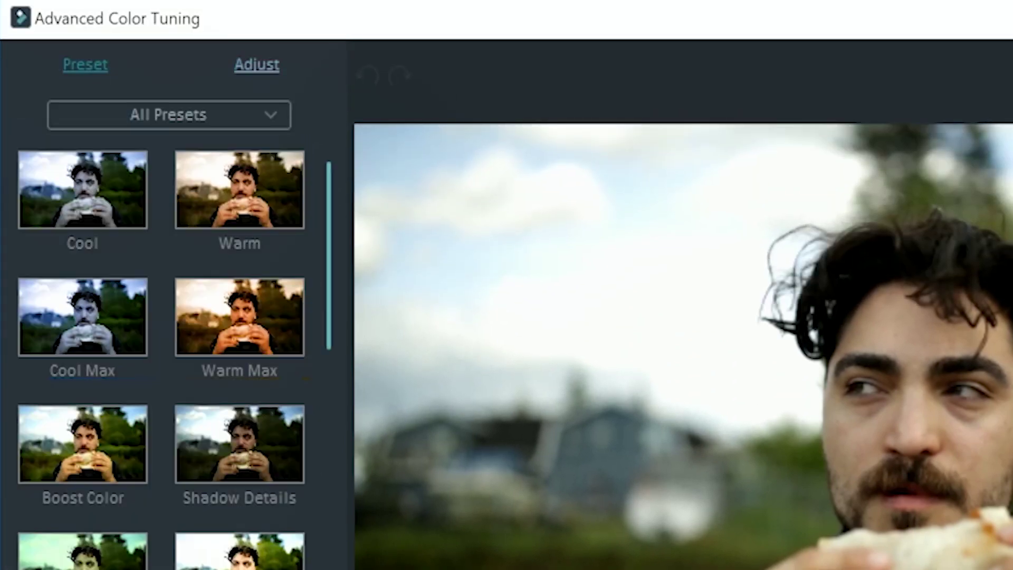
{"action": "scroll", "coordinate": [243, 458], "scroll_direction": "down", "scroll_amount": 5}
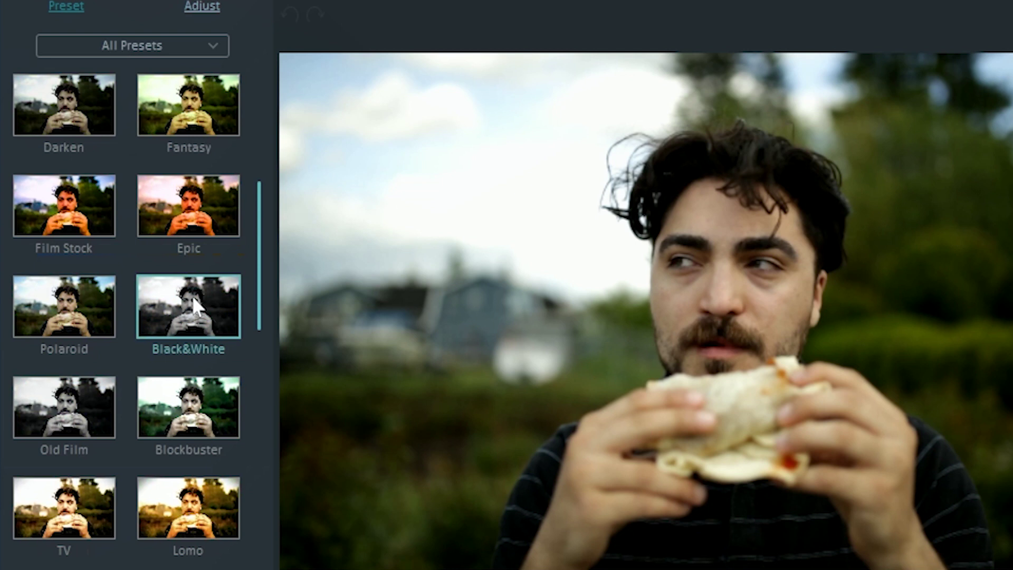
{"action": "double_click", "coordinate": [193, 298]}
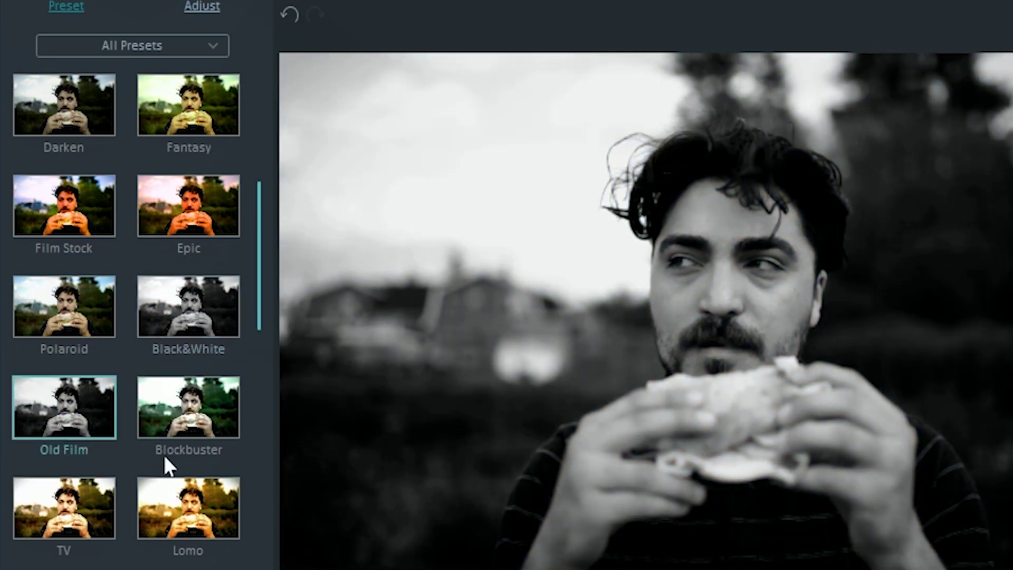
{"action": "scroll", "coordinate": [245, 479], "scroll_direction": "down", "scroll_amount": 10}
{"action": "double_click", "coordinate": [236, 462]}
{"action": "scroll", "coordinate": [244, 488], "scroll_direction": "down", "scroll_amount": 3}
{"action": "scroll", "coordinate": [246, 494], "scroll_direction": "down", "scroll_amount": 5}
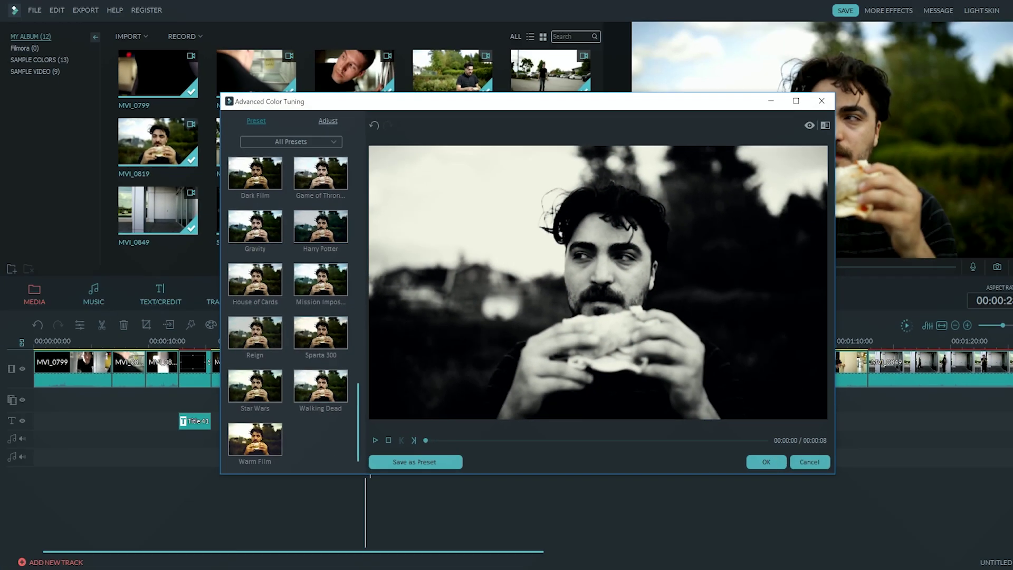
{"action": "left_click", "coordinate": [767, 462]}
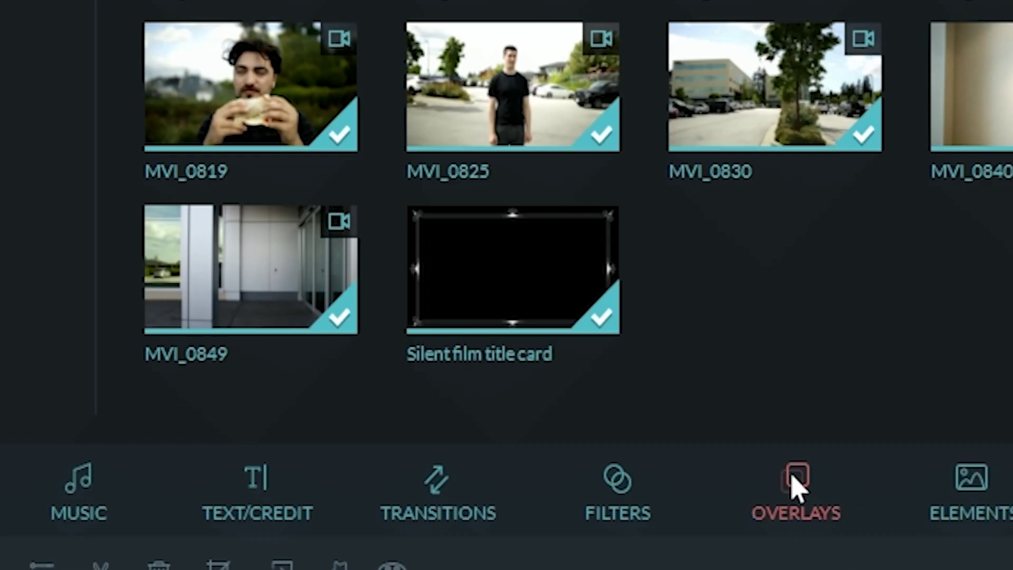
- Add an Old Film overlay over MVI_0819, swapping it to Very Dirty Film, then Extremely Dirty Film
{"action": "left_click", "coordinate": [466, 211]}
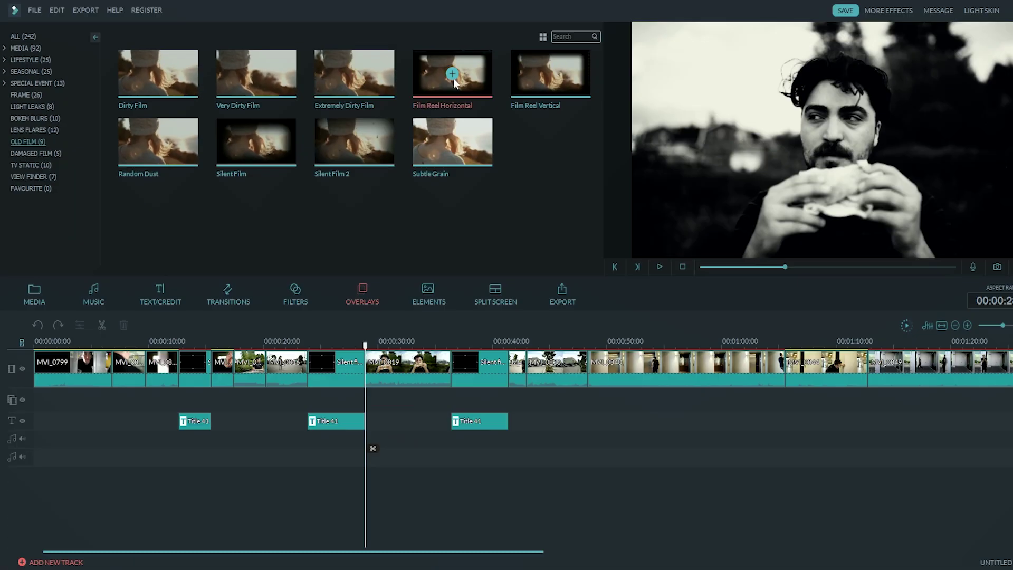
{"action": "left_click", "coordinate": [452, 74]}
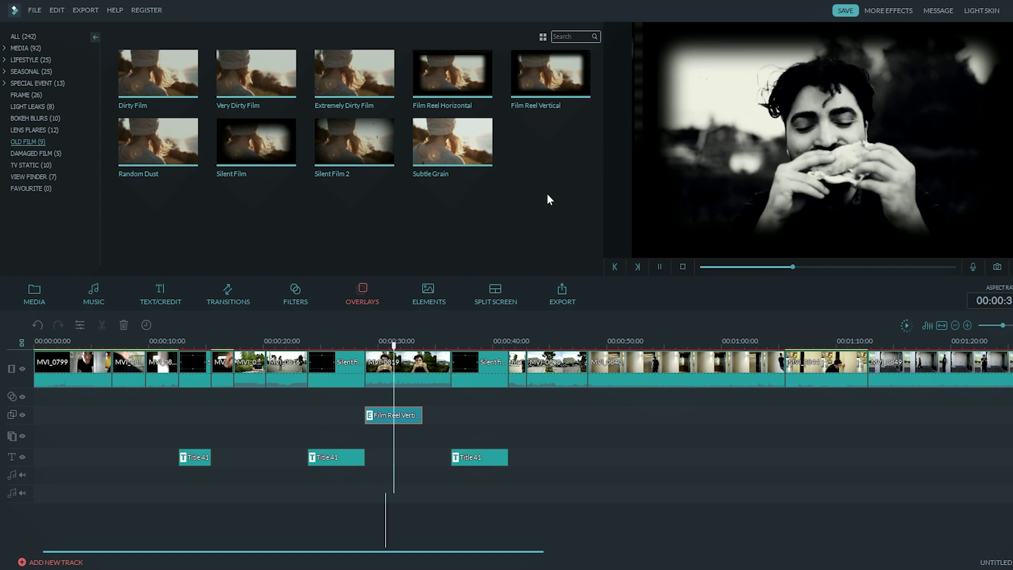
{"action": "key", "text": "space"}
{"action": "left_click", "coordinate": [156, 151]}
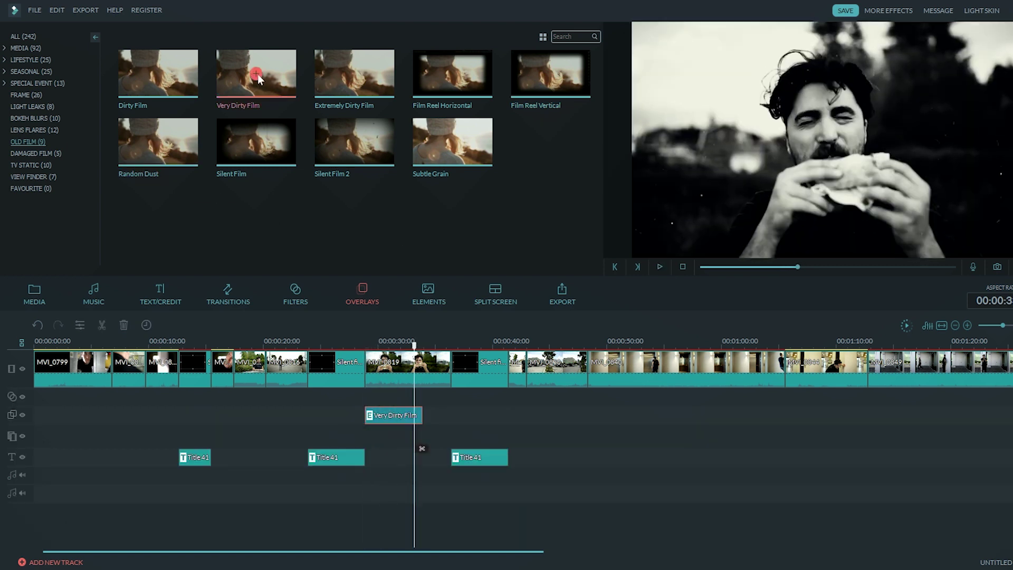
{"action": "left_click", "coordinate": [354, 74]}
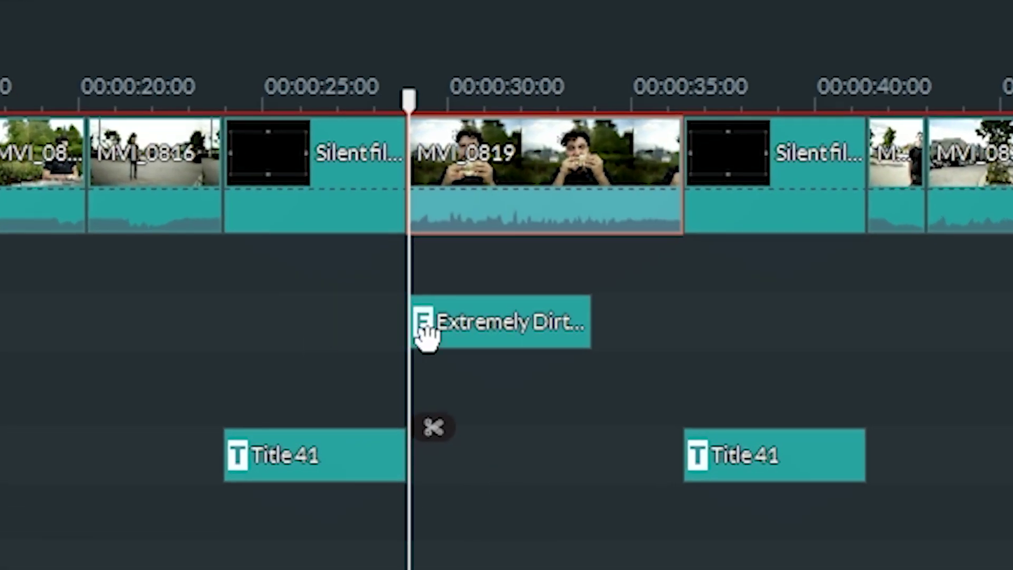
- Lengthen the Extremely Dirty Film overlay and apply the B&W Film 3D LUT to the remaining clips
{"action": "left_click", "coordinate": [425, 335]}
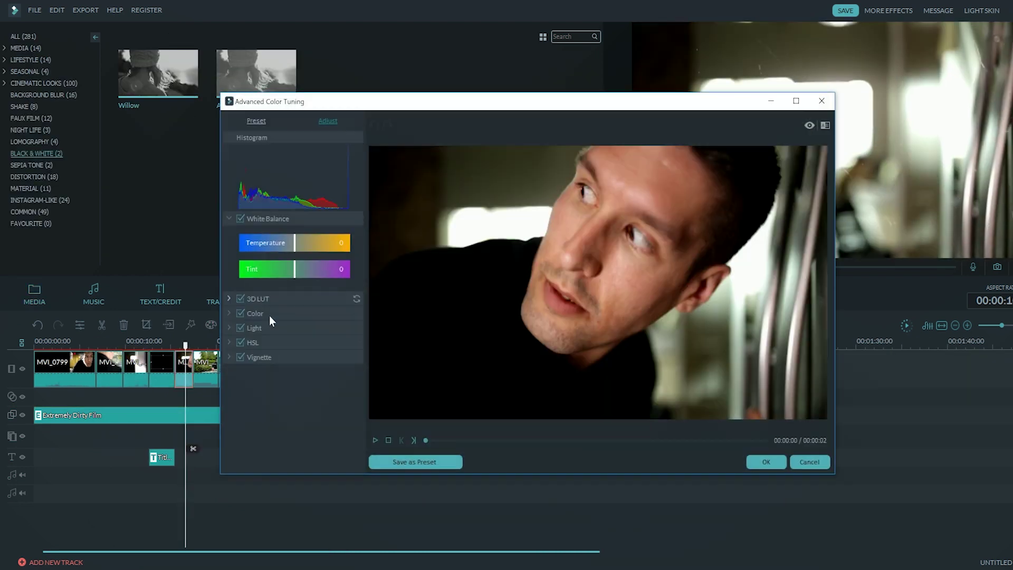
{"action": "left_click", "coordinate": [272, 320]}
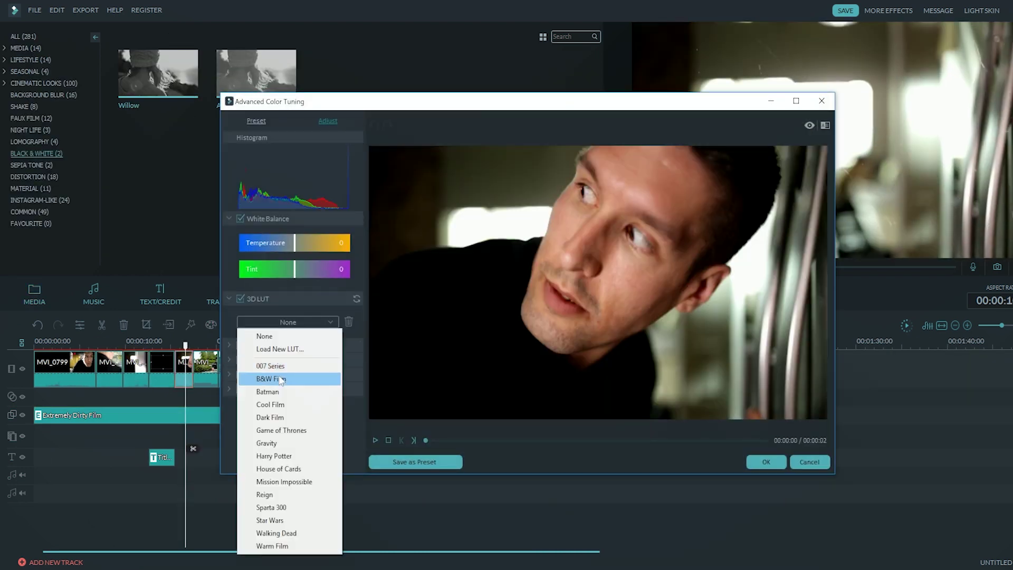
{"action": "left_click", "coordinate": [280, 379]}
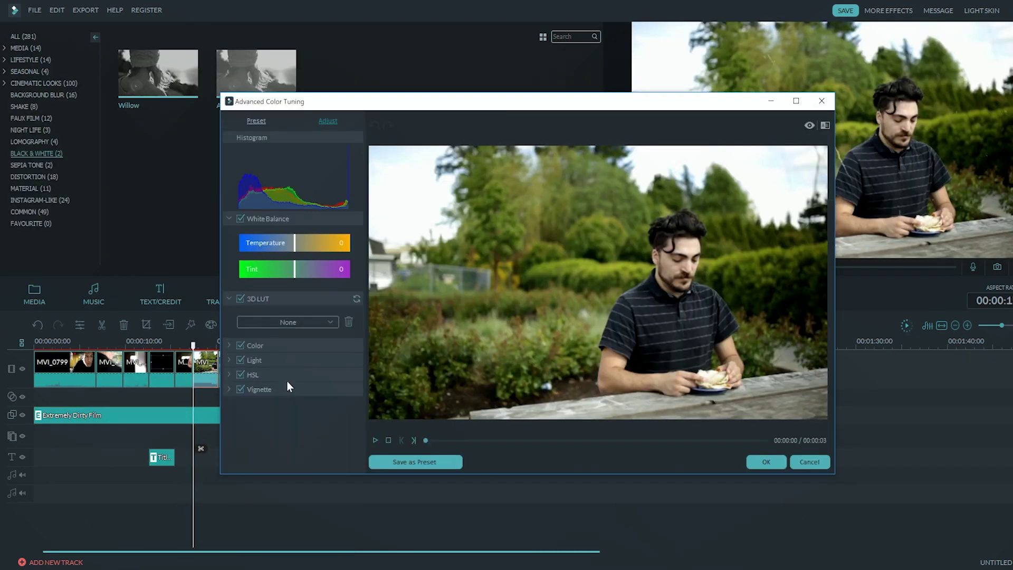
{"action": "left_click", "coordinate": [287, 322]}
{"action": "left_click", "coordinate": [279, 379]}
{"action": "left_click", "coordinate": [764, 462]}
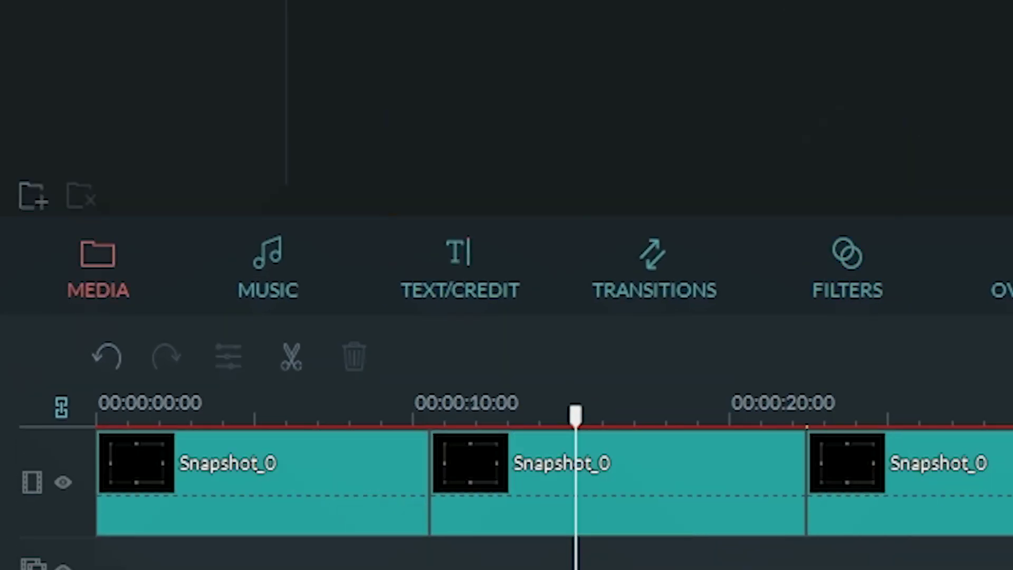
- Place Title 41 on the text track above the Blank Title Card and retype it as 'The Chase'
{"action": "left_click", "coordinate": [478, 282]}
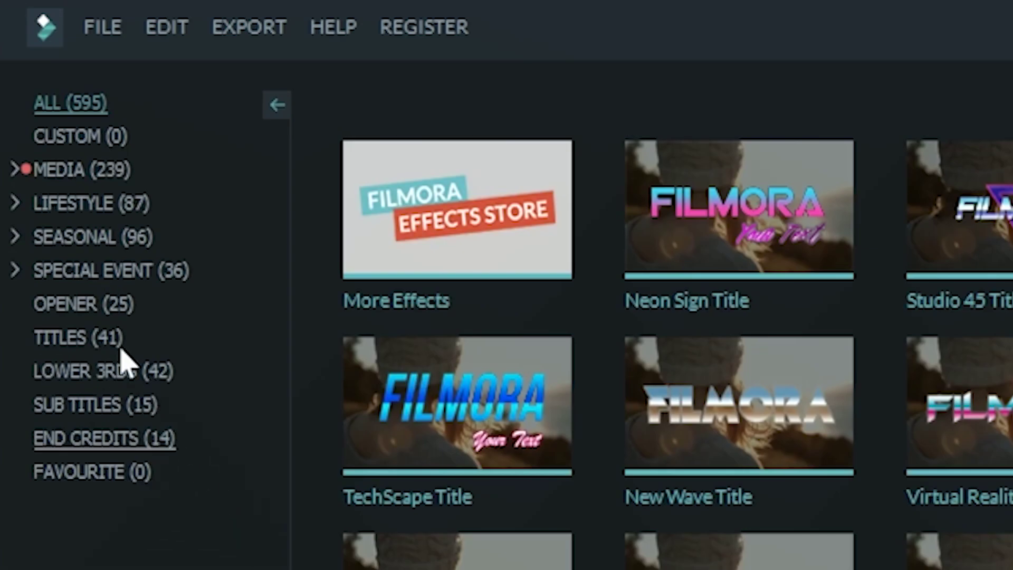
{"action": "left_click", "coordinate": [104, 341]}
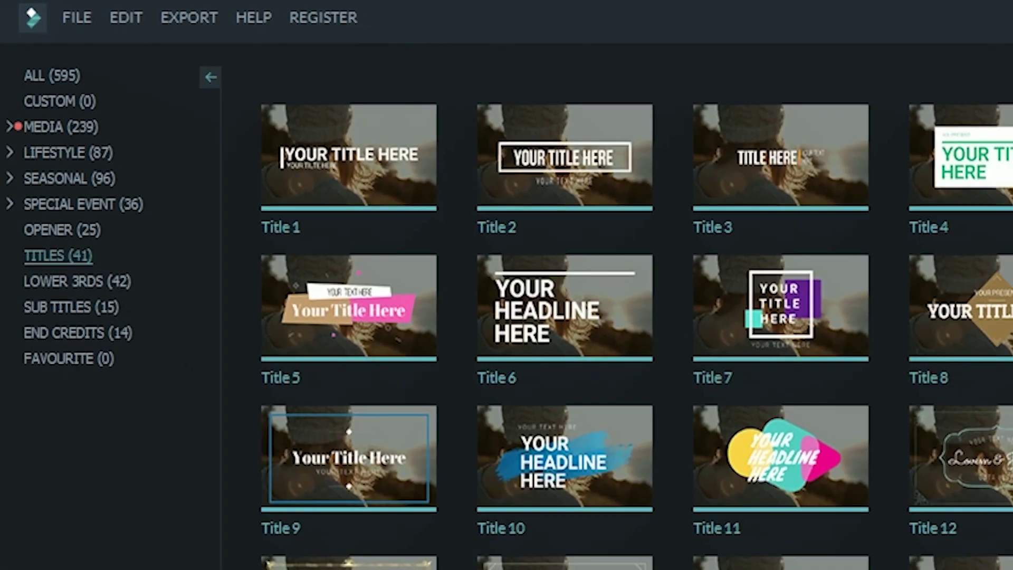
{"action": "scroll", "coordinate": [584, 303], "scroll_direction": "down", "scroll_amount": 15}
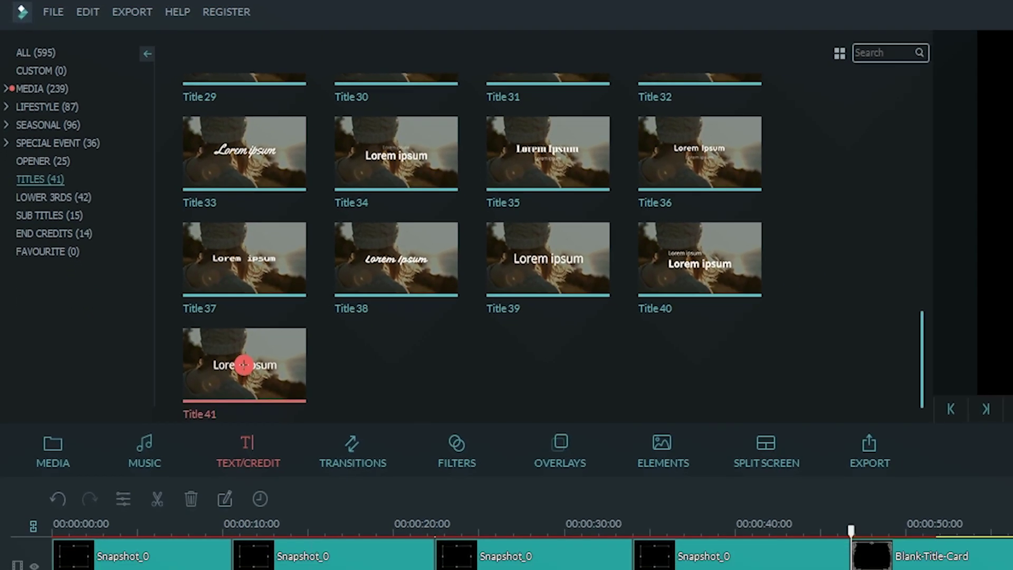
{"action": "left_click_drag", "start_coordinate": [281, 440], "coordinate": [694, 497]}
{"action": "double_click", "coordinate": [694, 497]}
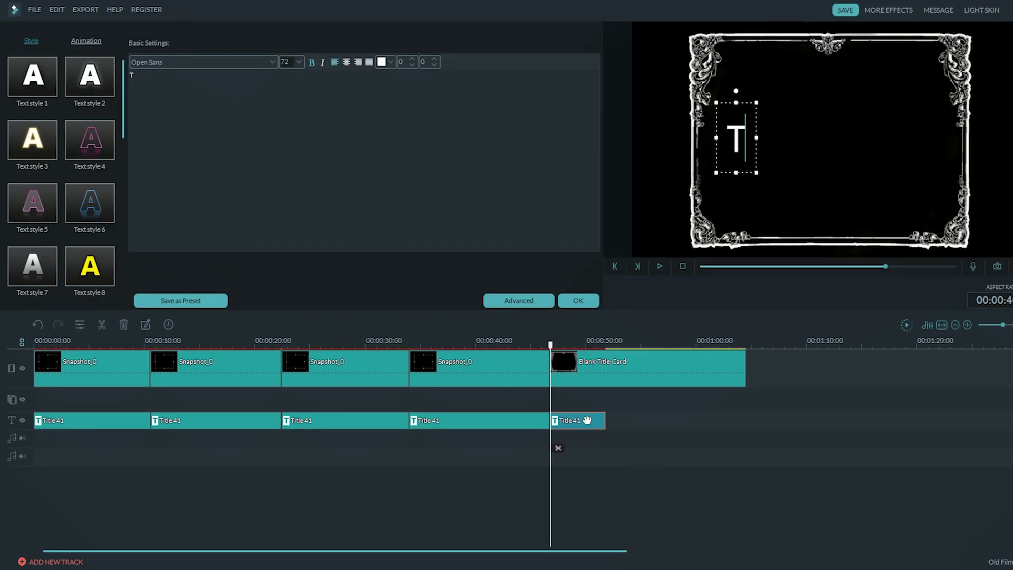
{"action": "left_click", "coordinate": [579, 300]}
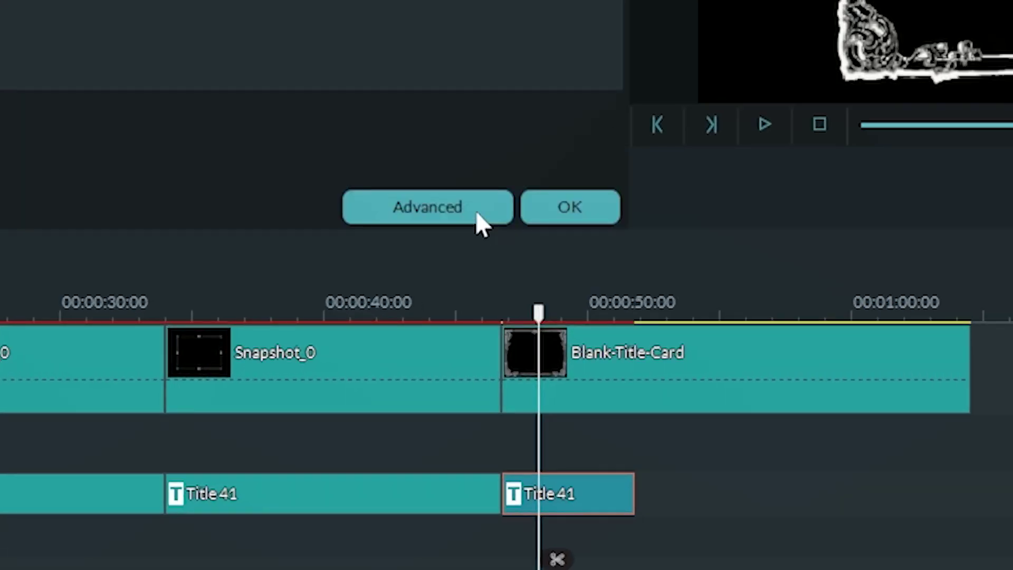
- Set The Chase title's animation to No Animation in Advanced Text Edit
{"action": "left_click", "coordinate": [476, 210]}
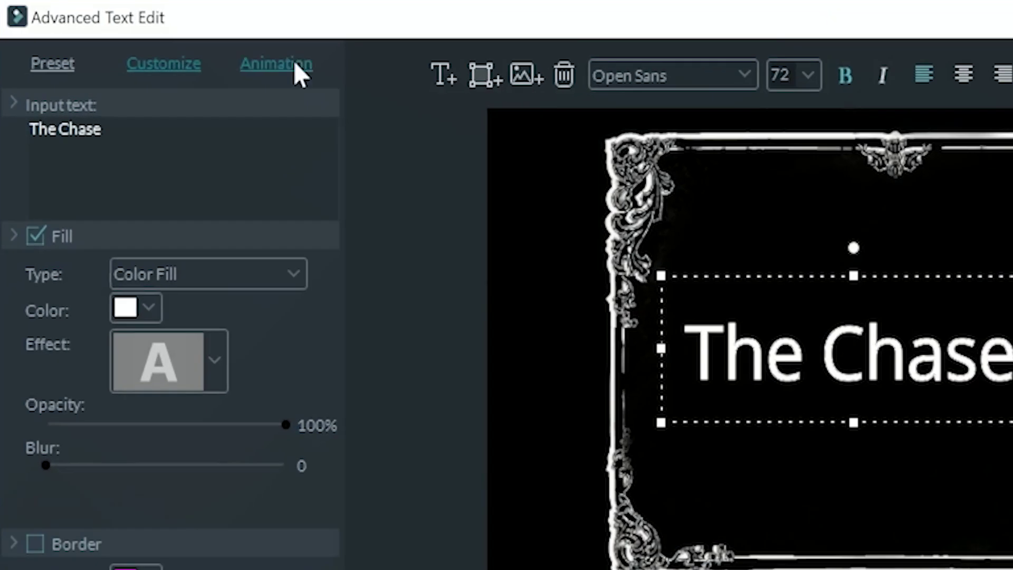
{"action": "left_click", "coordinate": [301, 75]}
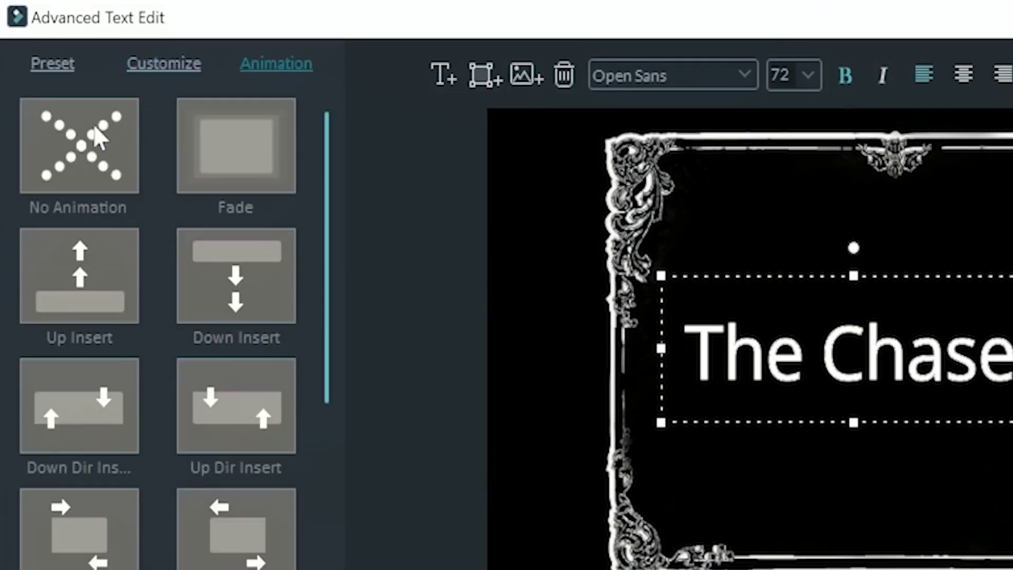
{"action": "left_click", "coordinate": [97, 133]}
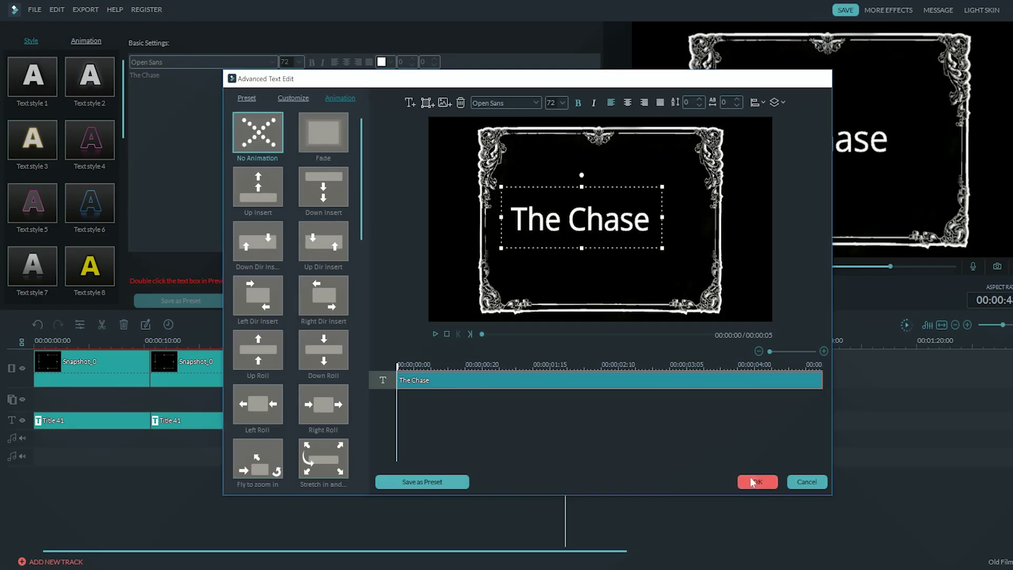
{"action": "left_click", "coordinate": [754, 482]}
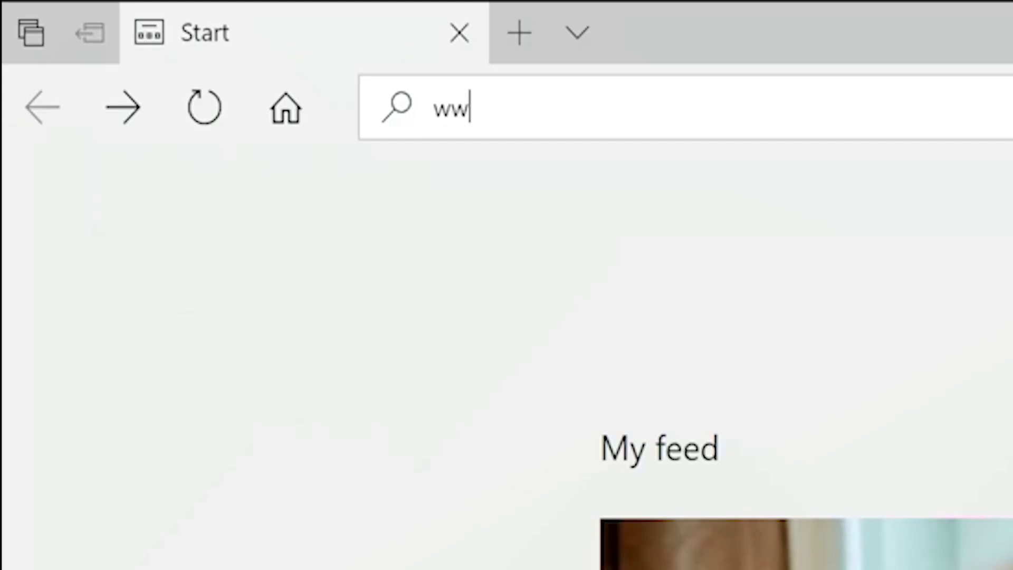
{"action": "type", "text": "w.daf"}
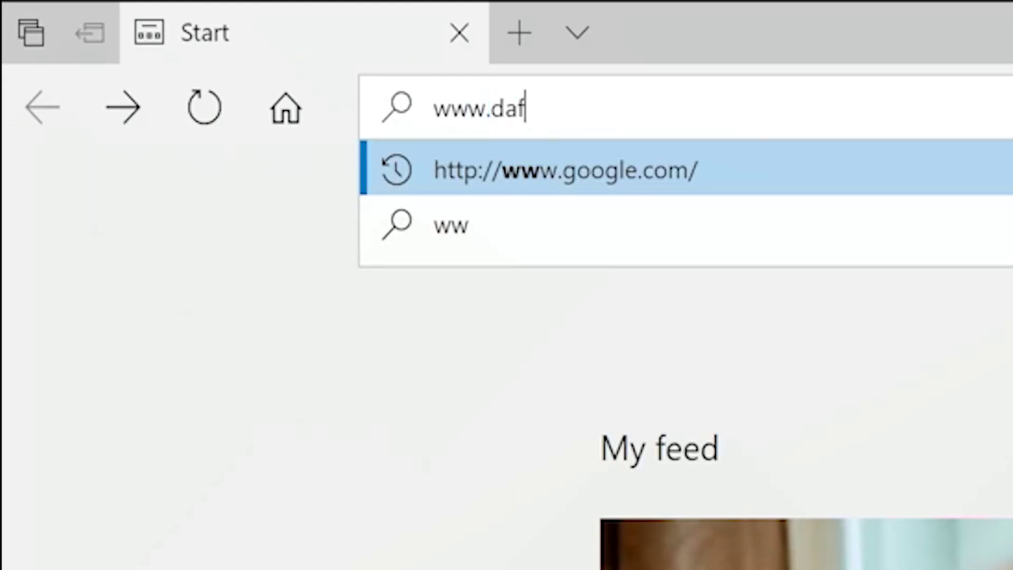
{"action": "type", "text": "ont.com"}
{"action": "key", "text": "Return"}
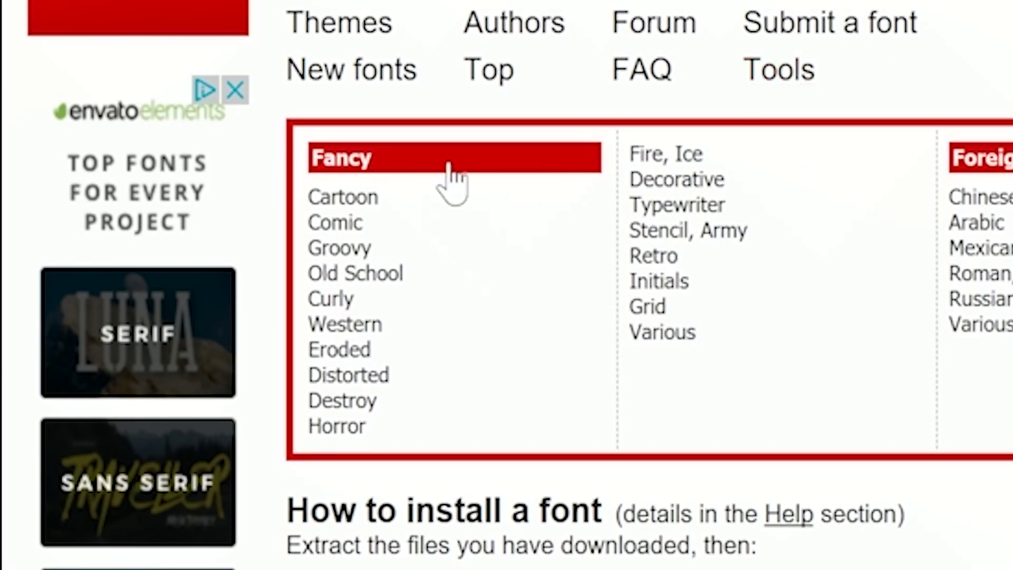
{"action": "left_click", "coordinate": [702, 259]}
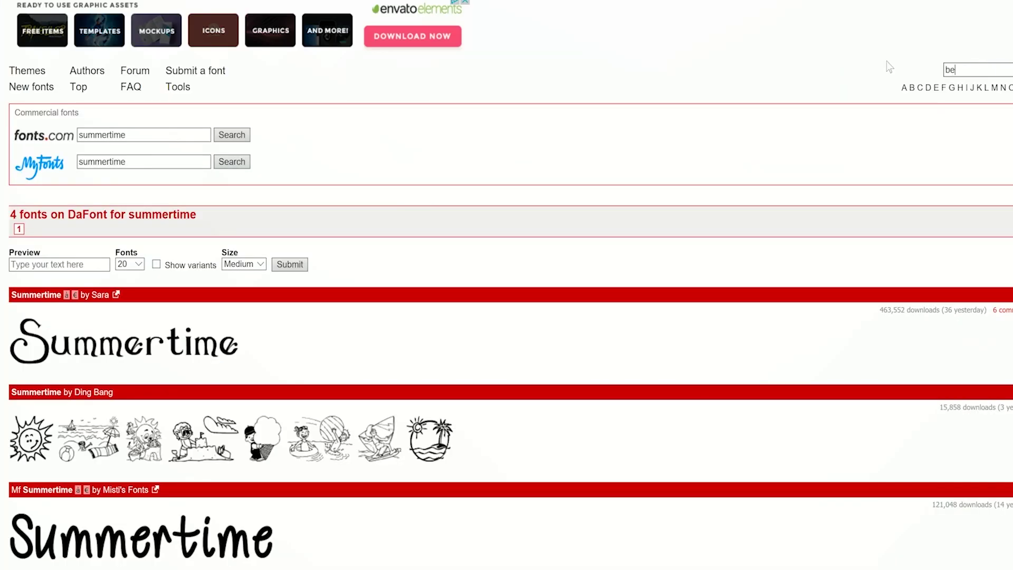
{"action": "type", "text": "tty Noir"}
{"action": "key", "text": "Return"}
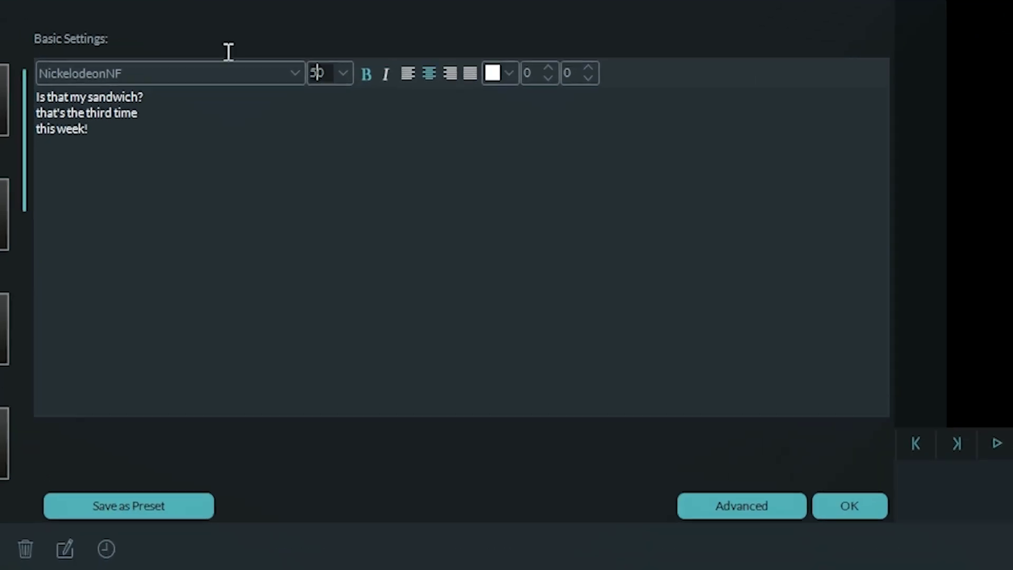
- Set The Chase title to the Nathan font at size 110, move it up-right, and install Nathan
{"action": "left_click", "coordinate": [227, 74]}
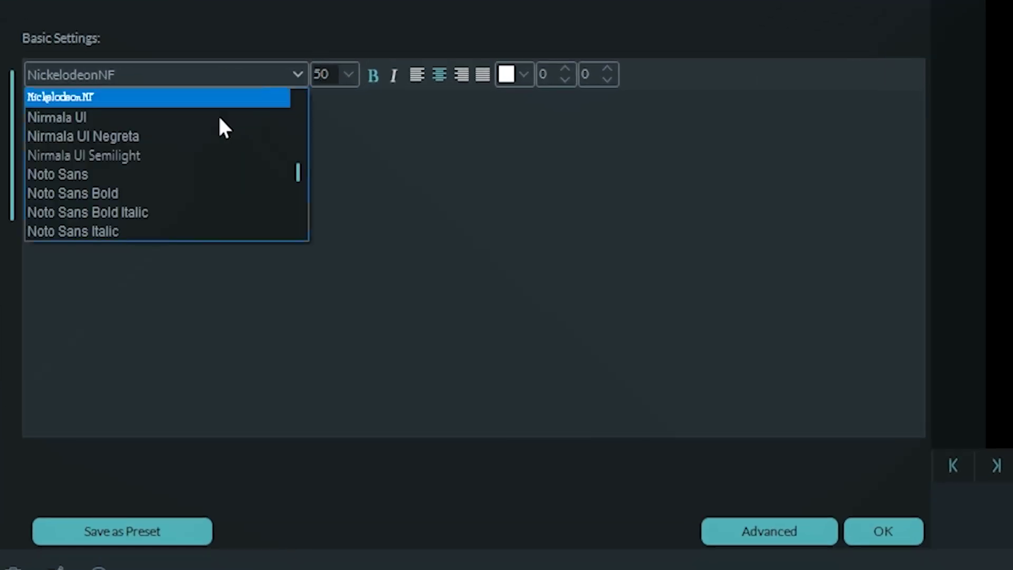
{"action": "scroll", "coordinate": [120, 151], "scroll_direction": "up", "scroll_amount": 4}
{"action": "left_click", "coordinate": [119, 145]}
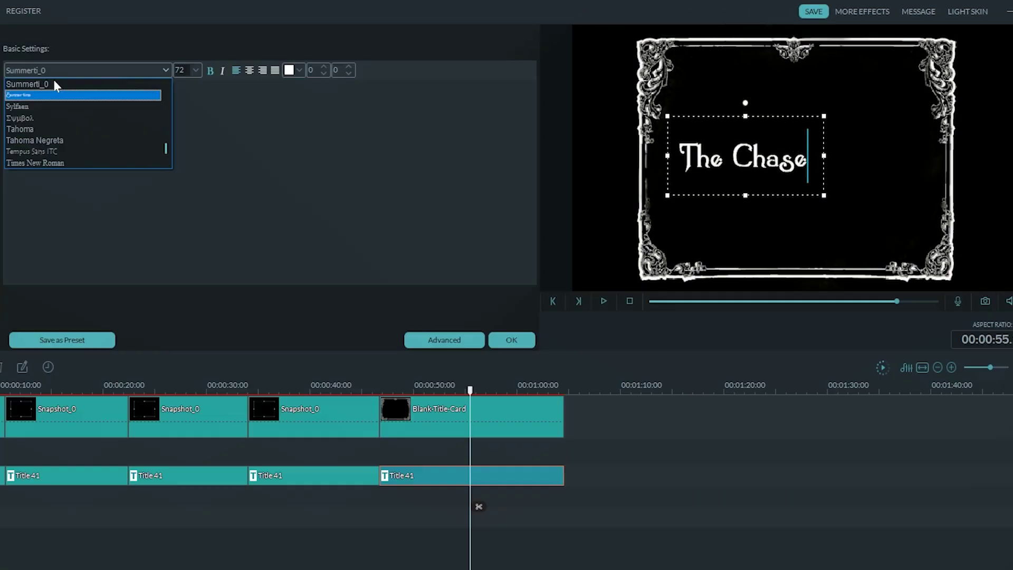
{"action": "left_click", "coordinate": [299, 63]}
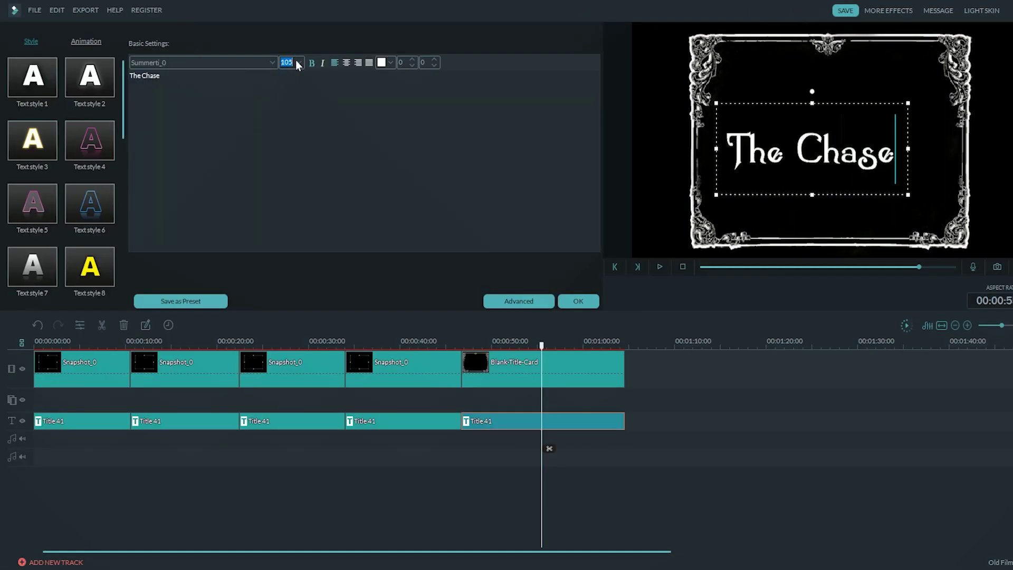
{"action": "left_click_drag", "start_coordinate": [829, 101], "coordinate": [843, 91]}
{"action": "left_click", "coordinate": [747, 469]}
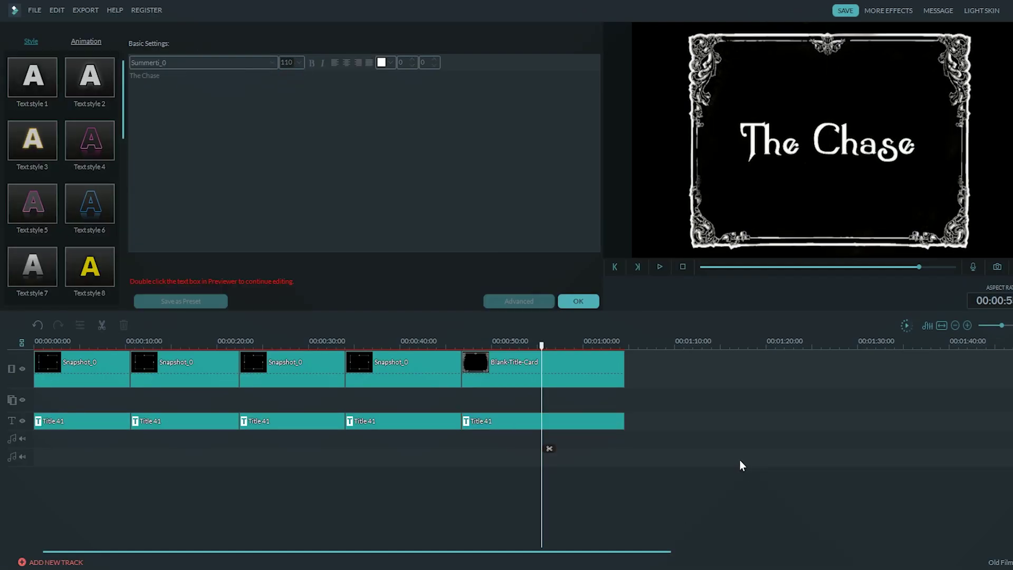
{"action": "left_click", "coordinate": [571, 301]}
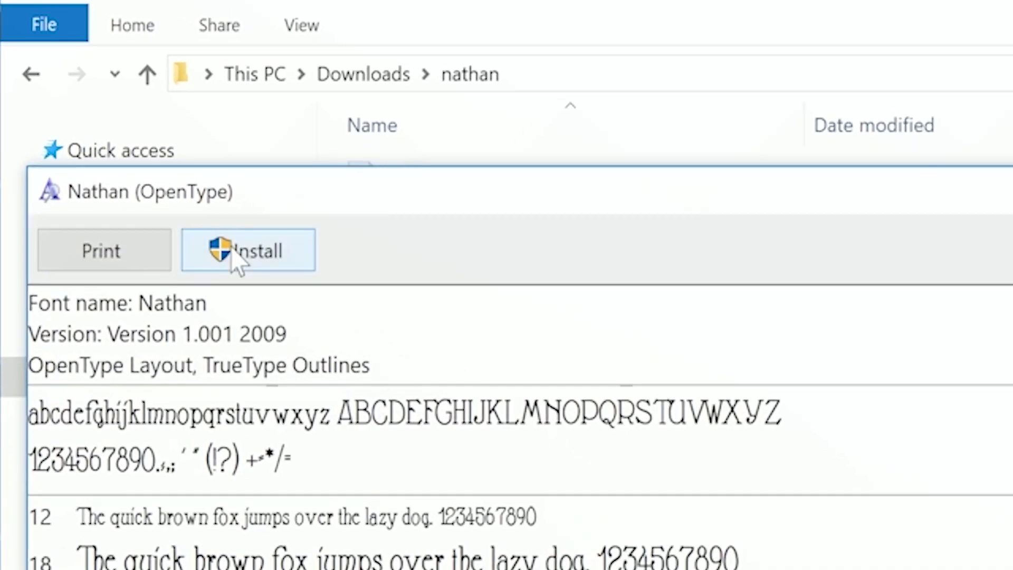
{"action": "left_click", "coordinate": [174, 141]}
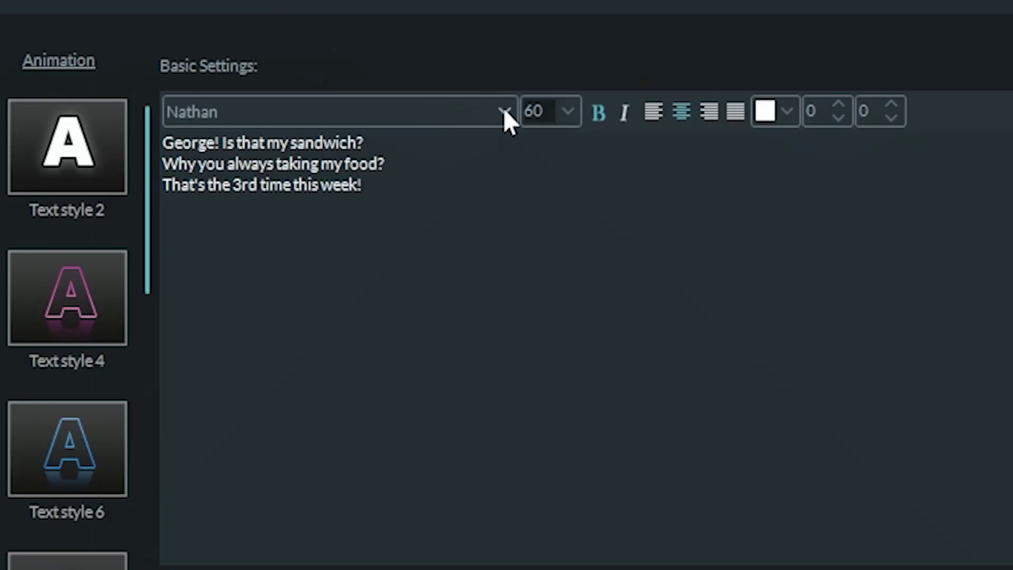
- Keep Nathan selected as the font for the dialogue caption
{"action": "left_click", "coordinate": [503, 111]}
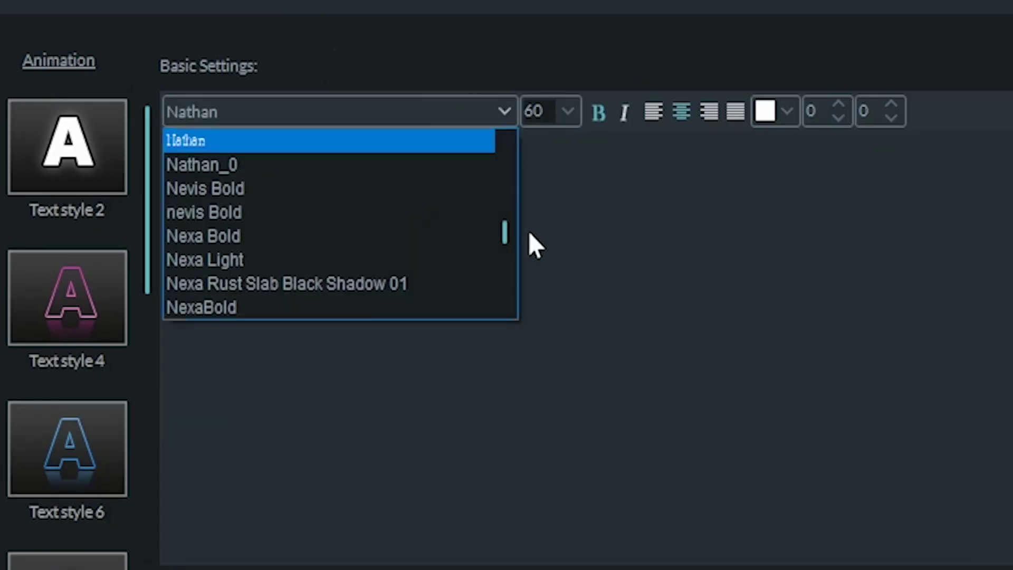
{"action": "left_click", "coordinate": [678, 219]}
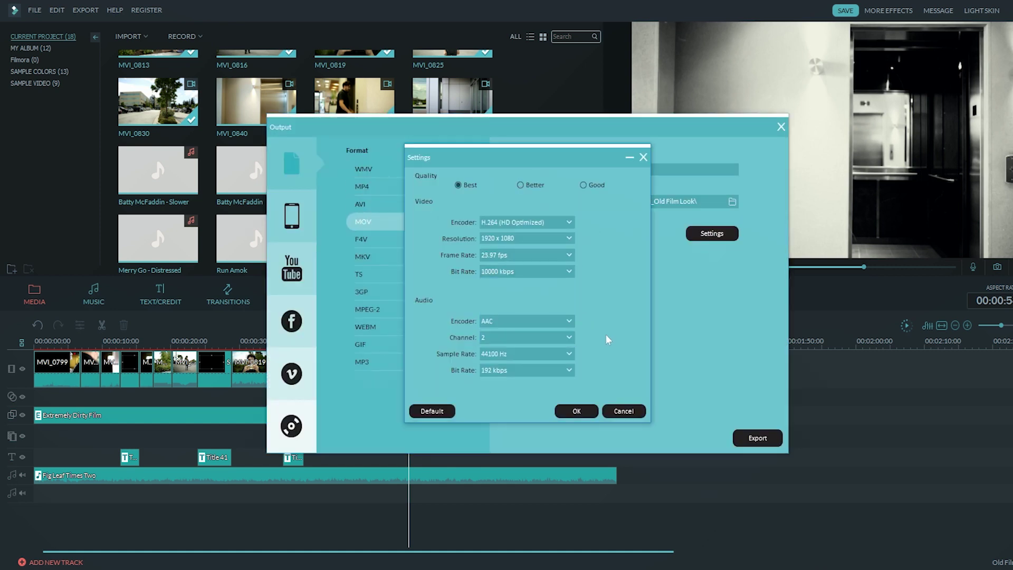
- Confirm the export settings and start rendering the skit to an MP4 movie file
{"action": "left_click", "coordinate": [576, 411]}
{"action": "left_click", "coordinate": [757, 438]}
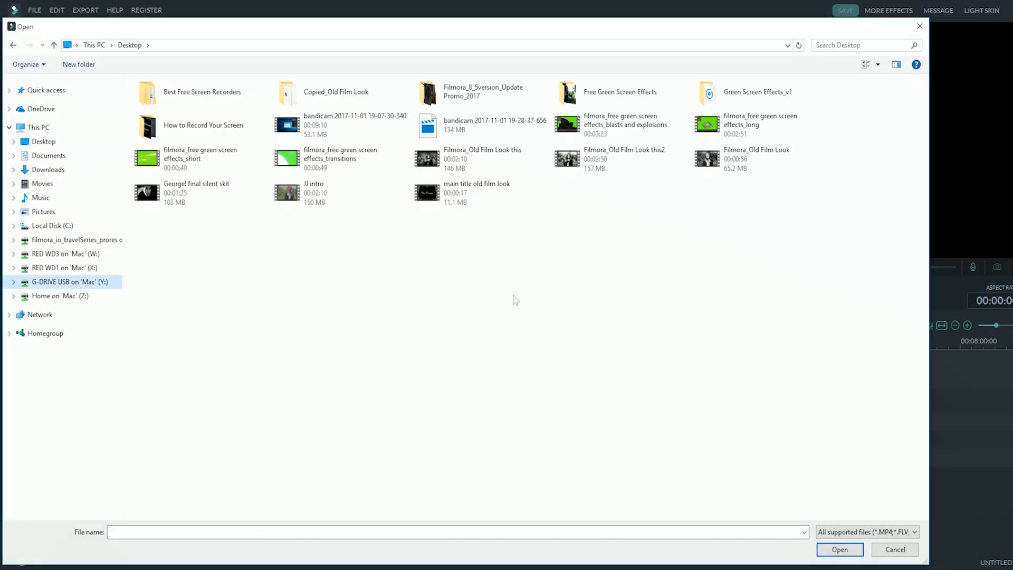
- Import the George! final silent skit video from the Desktop and select it on the timeline
{"action": "left_click", "coordinate": [200, 193]}
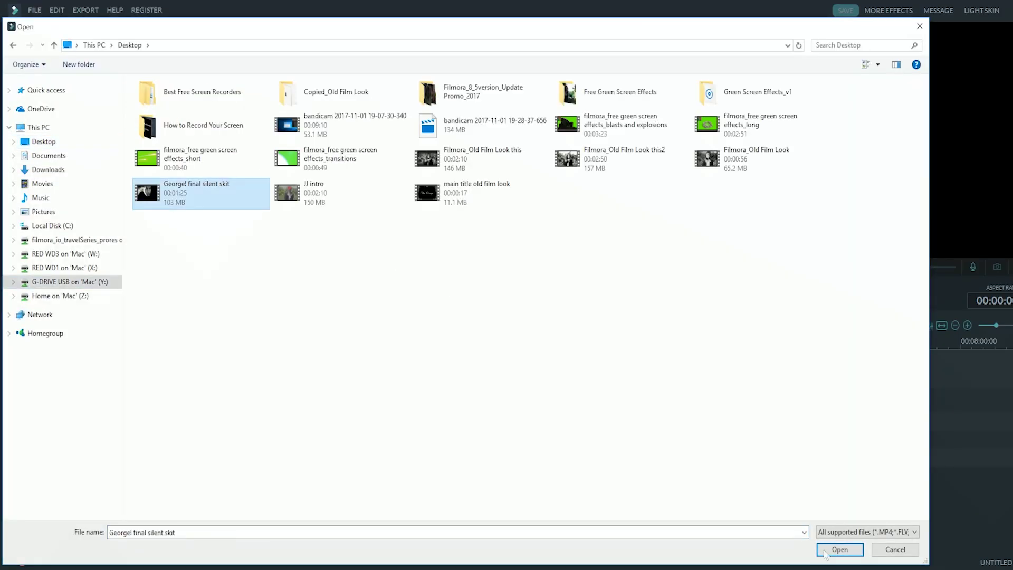
{"action": "left_click", "coordinate": [839, 550]}
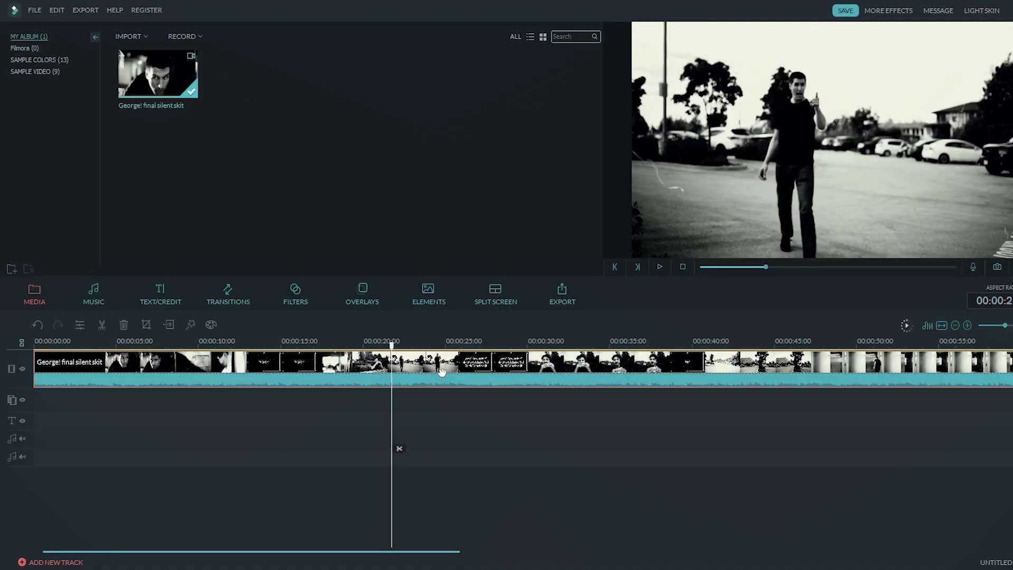
{"action": "left_click", "coordinate": [443, 372]}
- Crop the skit clip to 4:3 (1440x1080), shifting the frame slightly right, then review it
{"action": "left_click", "coordinate": [146, 324]}
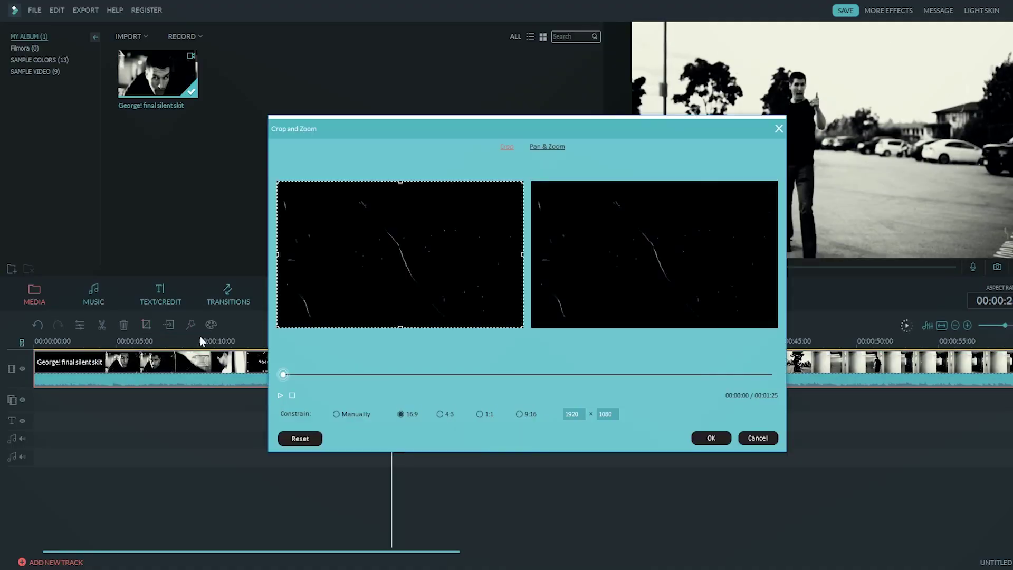
{"action": "left_click", "coordinate": [440, 414]}
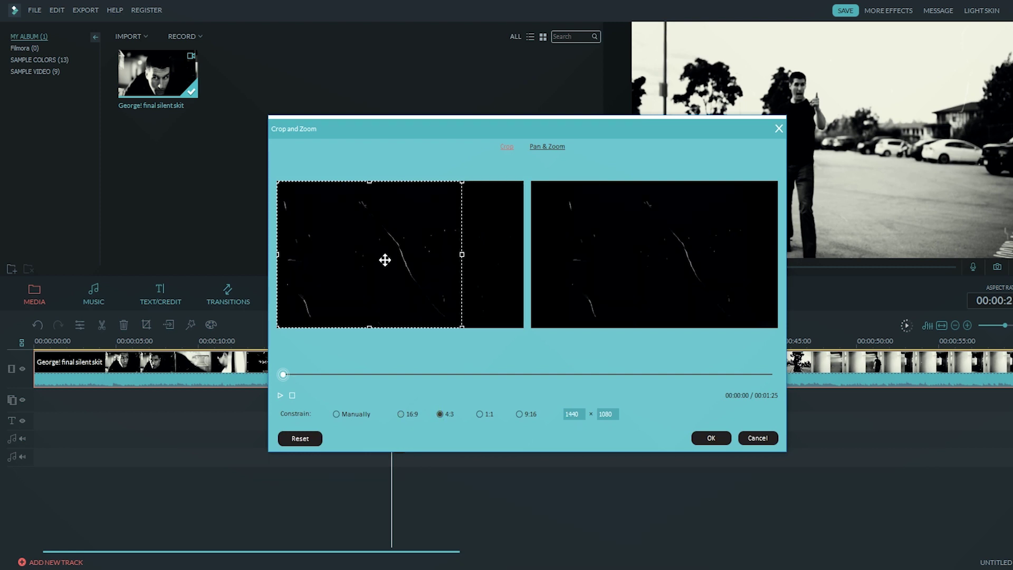
{"action": "left_click_drag", "start_coordinate": [385, 260], "coordinate": [421, 264]}
{"action": "left_click", "coordinate": [711, 438]}
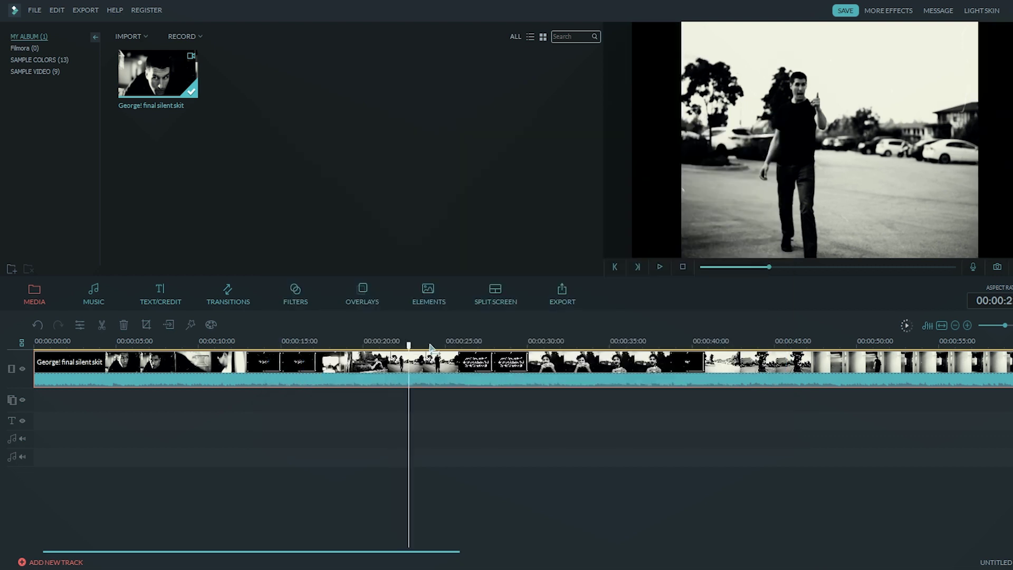
{"action": "left_click_drag", "start_coordinate": [377, 449], "coordinate": [791, 446]}
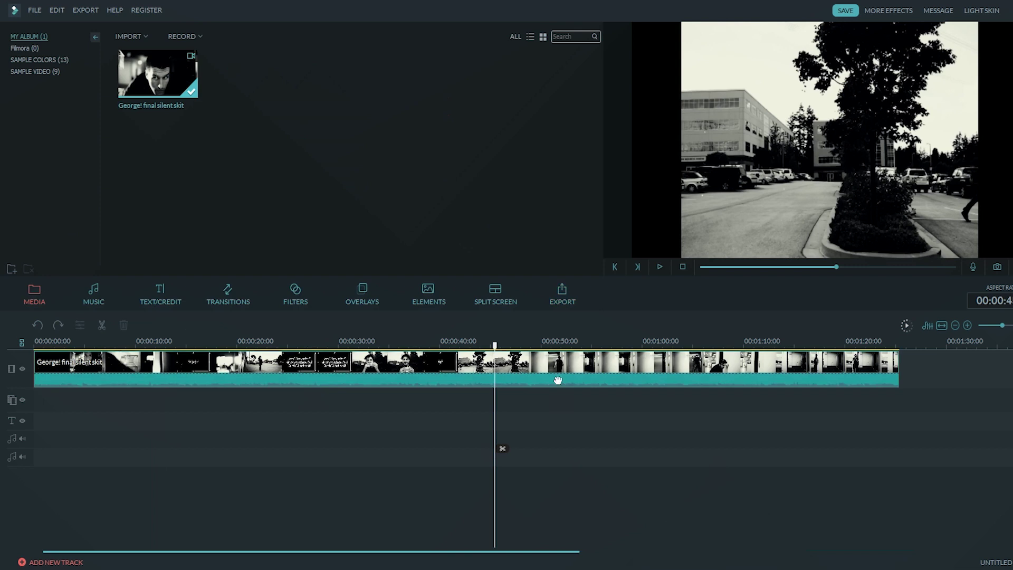
- Set the skit clip's speed to 1.600 so it lasts 00:00:53.09
{"action": "left_click", "coordinate": [248, 379]}
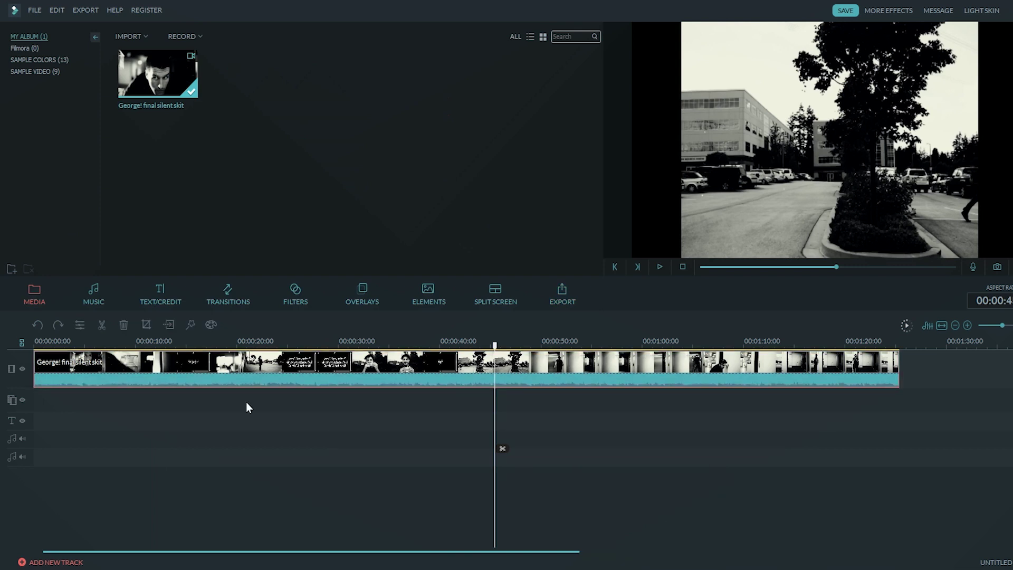
{"action": "left_click", "coordinate": [80, 325]}
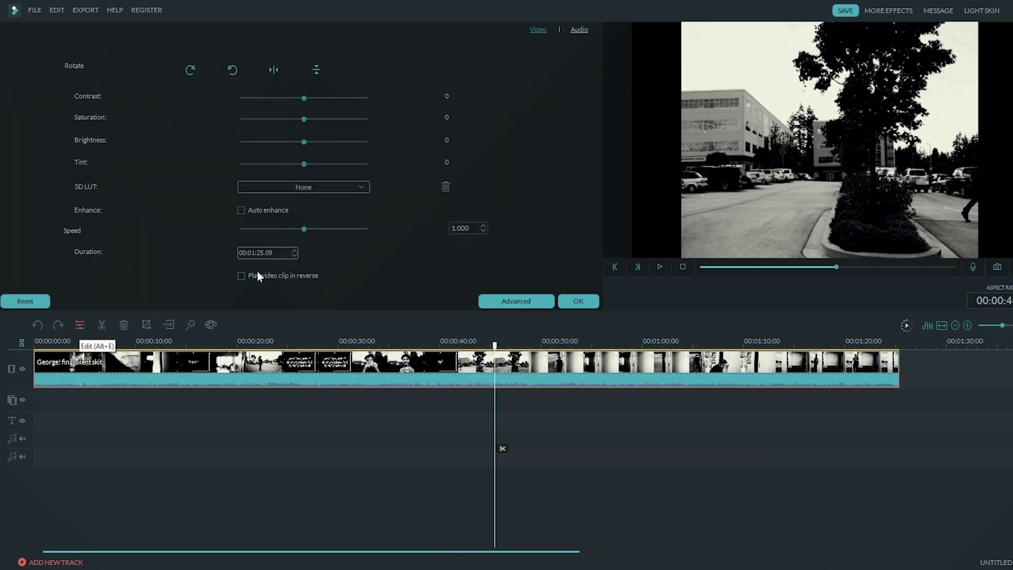
{"action": "left_click", "coordinate": [303, 227]}
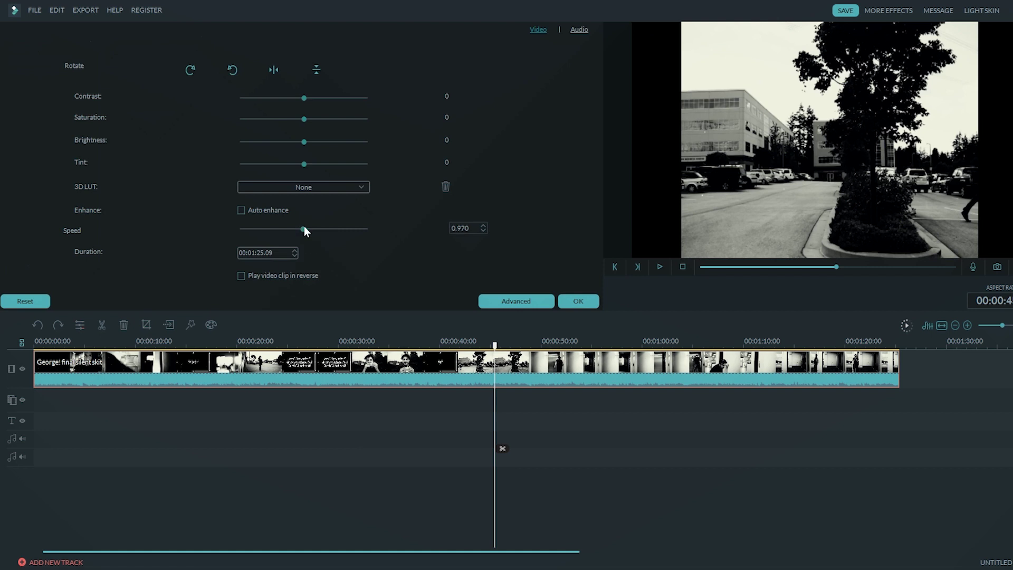
{"action": "left_click", "coordinate": [305, 228]}
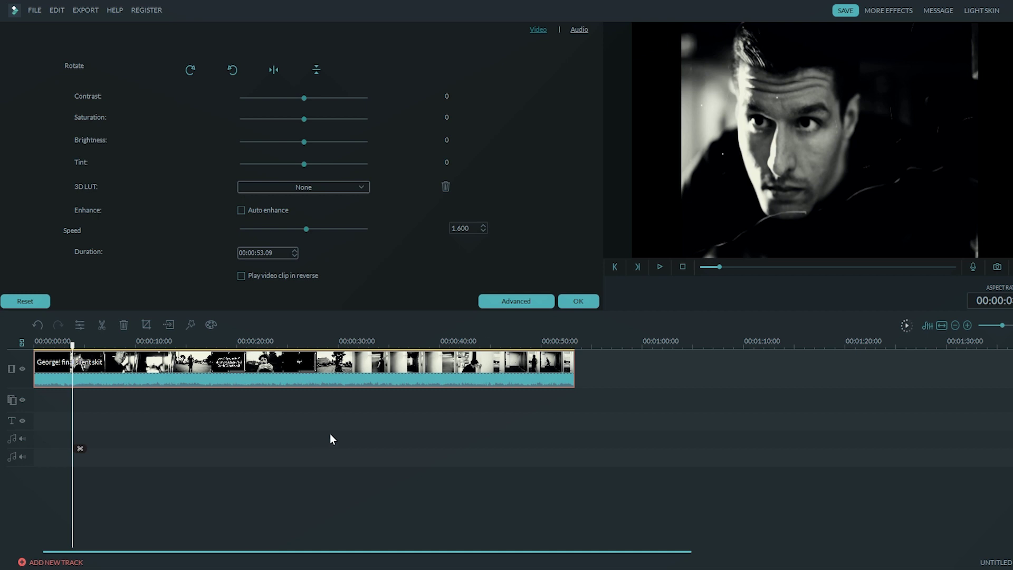
{"action": "left_click", "coordinate": [579, 301]}
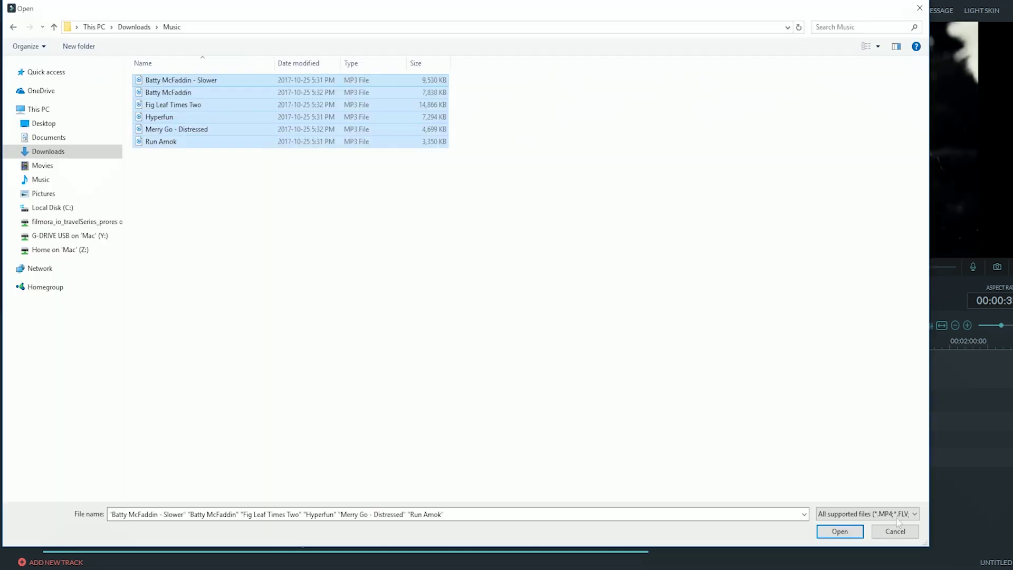
- Import the six MP3 tracks and lay Run Amok under the video, trimmed to end with the clip
{"action": "key", "text": "Return"}
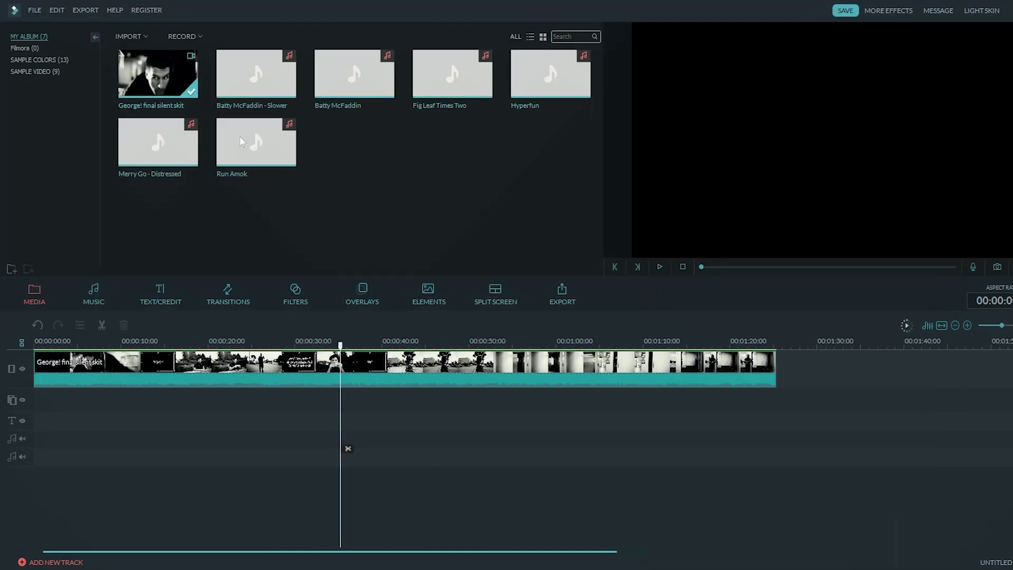
{"action": "left_click_drag", "start_coordinate": [240, 136], "coordinate": [669, 382]}
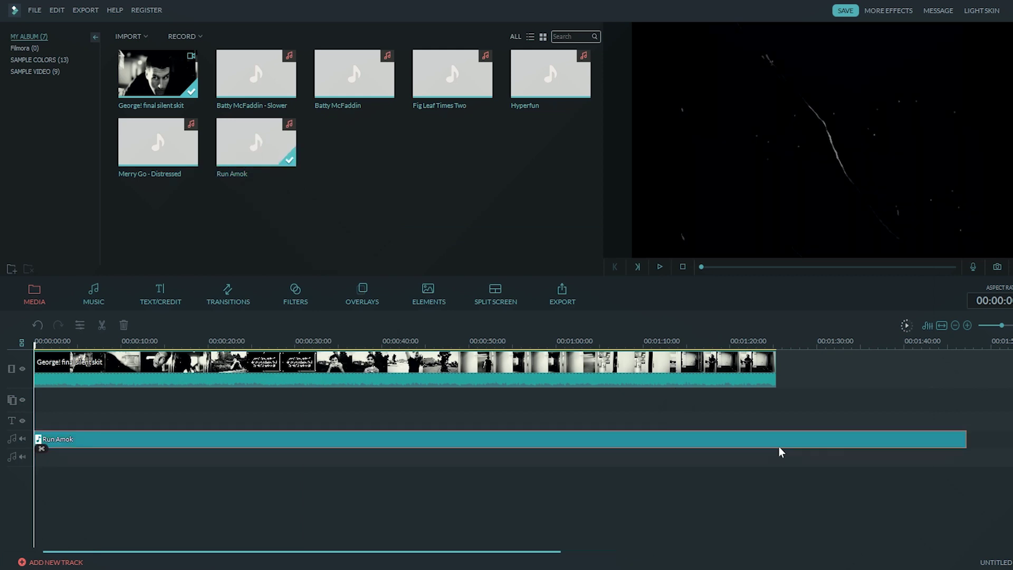
{"action": "left_click", "coordinate": [780, 449]}
{"action": "left_click", "coordinate": [782, 448]}
{"action": "right_click", "coordinate": [831, 439]}
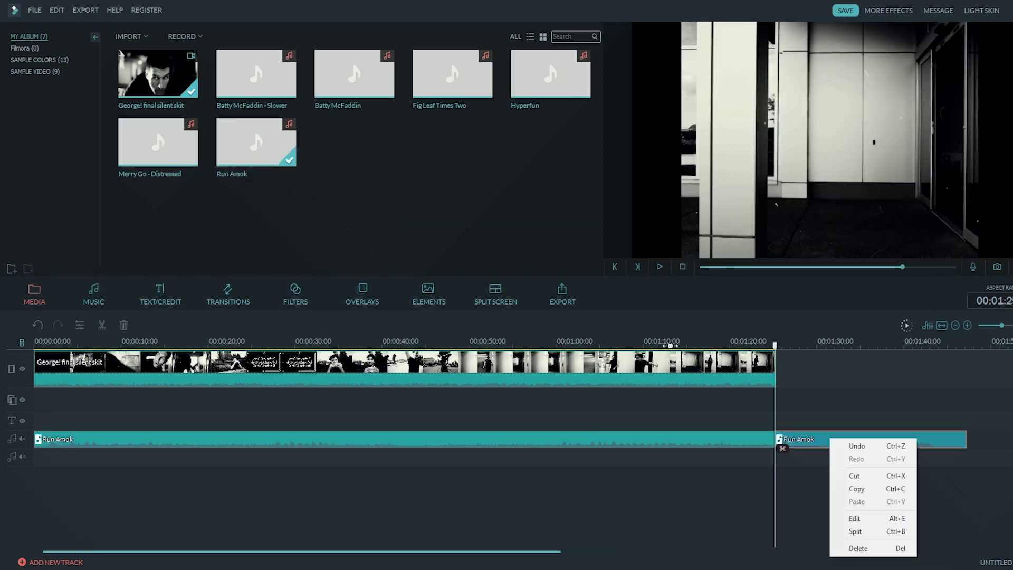
{"action": "key", "text": "Delete"}
{"action": "left_click", "coordinate": [670, 346]}
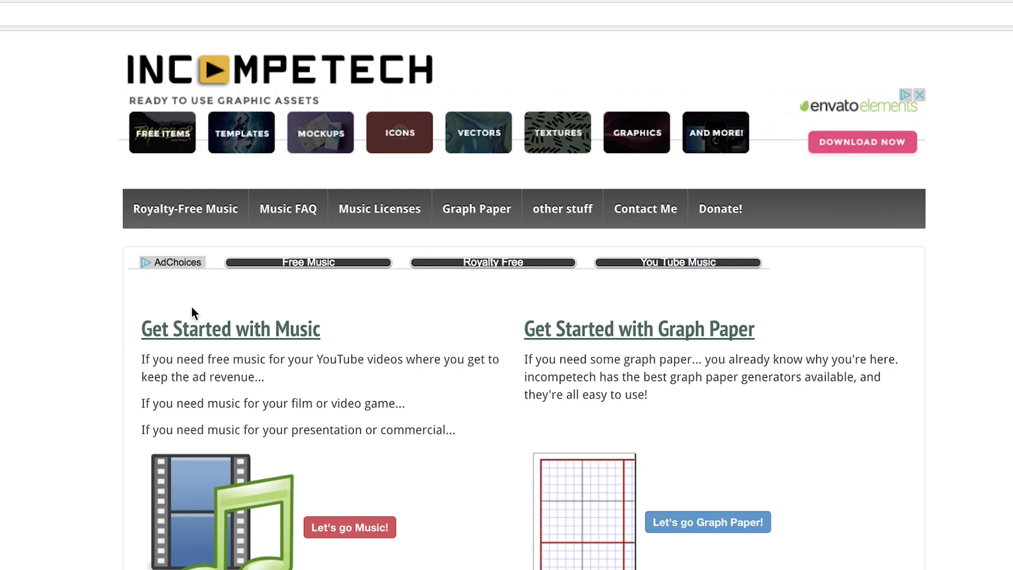
{"action": "left_click", "coordinate": [204, 206]}
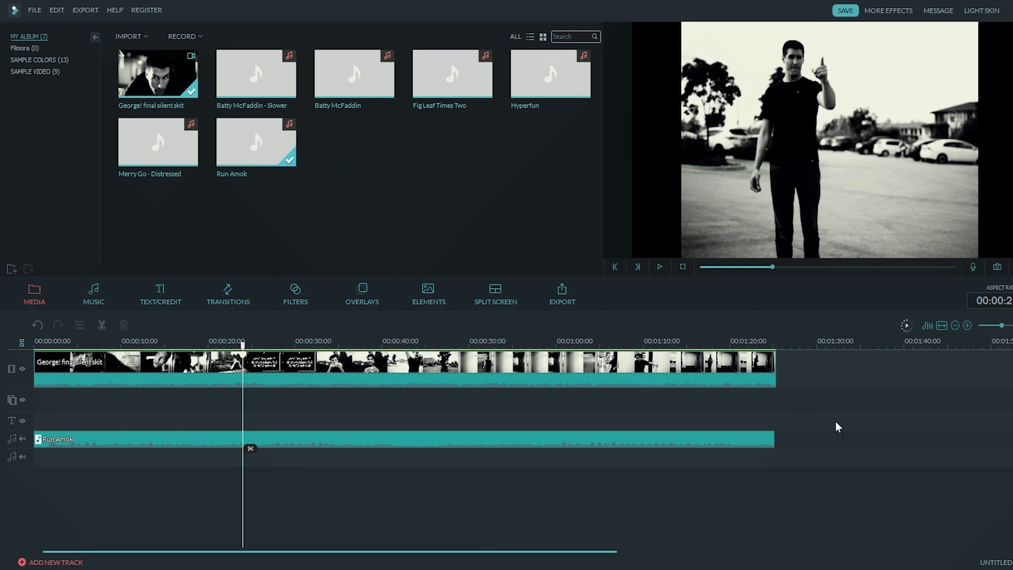
- Set up a MOV export at 640 x 480 resolution named Final old film
{"action": "left_click", "coordinate": [586, 302]}
{"action": "left_click", "coordinate": [705, 236]}
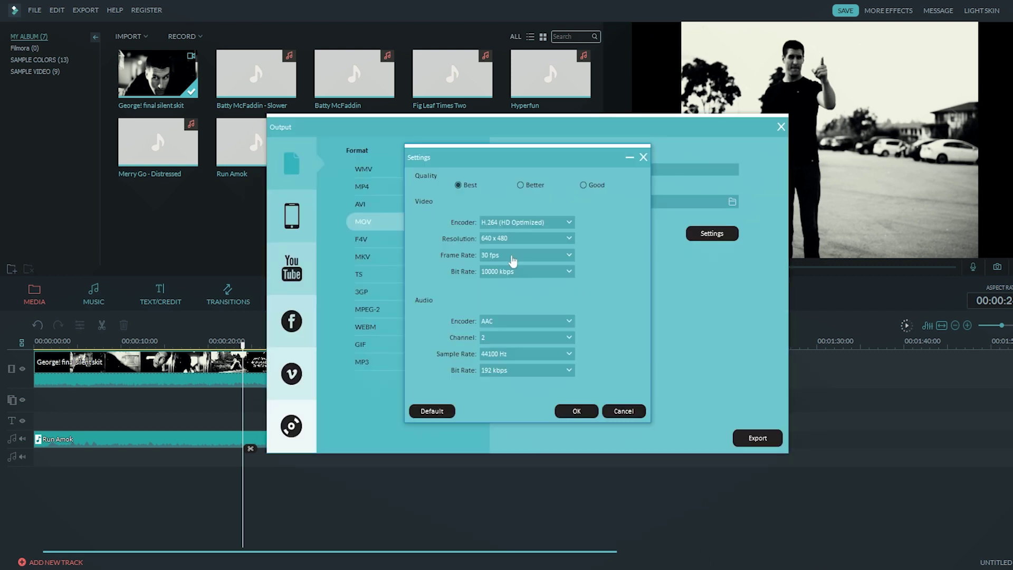
{"action": "left_click", "coordinate": [514, 238]}
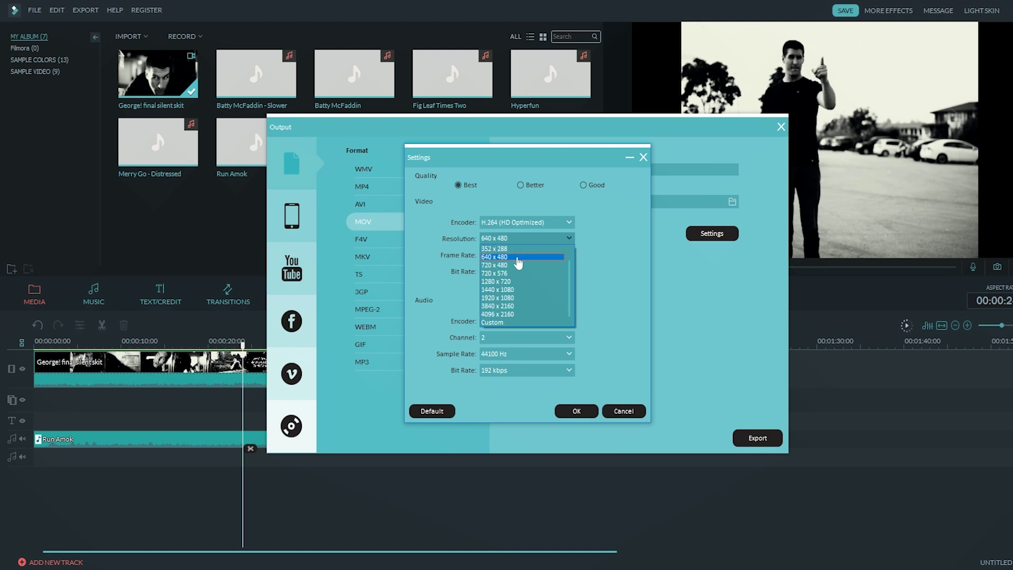
{"action": "left_click", "coordinate": [519, 258]}
{"action": "left_click", "coordinate": [577, 412]}
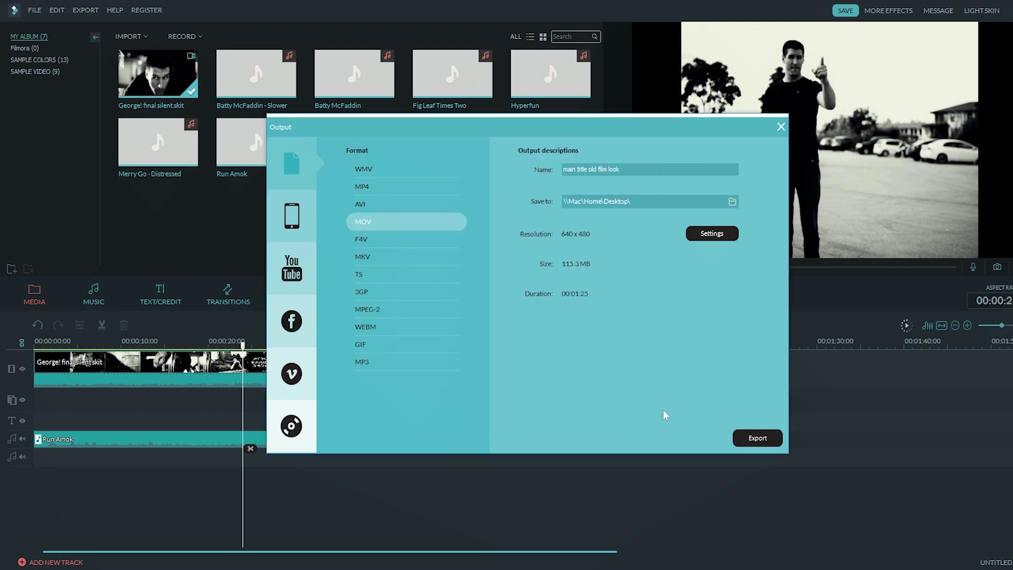
- Start the export, then cancel and abort the running conversion
{"action": "left_click", "coordinate": [758, 438]}
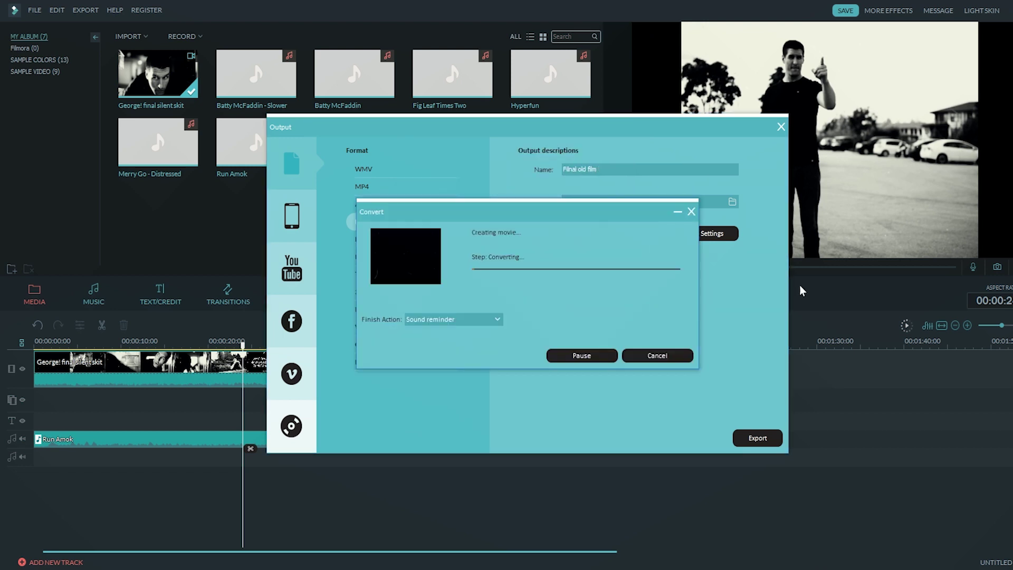
{"action": "left_click", "coordinate": [658, 355]}
{"action": "left_click", "coordinate": [507, 314]}
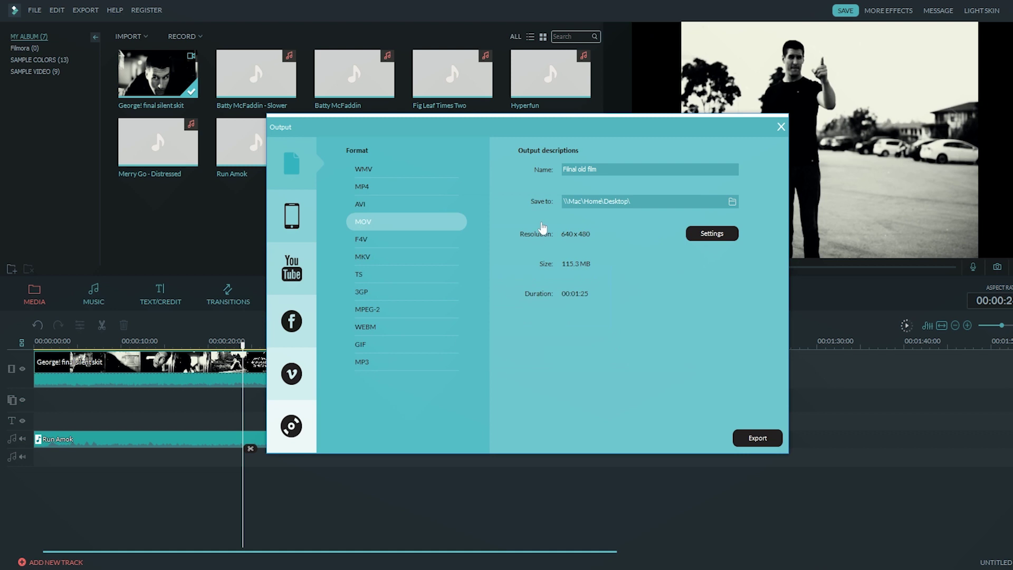
- Change the export resolution to 1920 x 1080, add HQ to the name, and start converting
{"action": "left_click", "coordinate": [543, 228]}
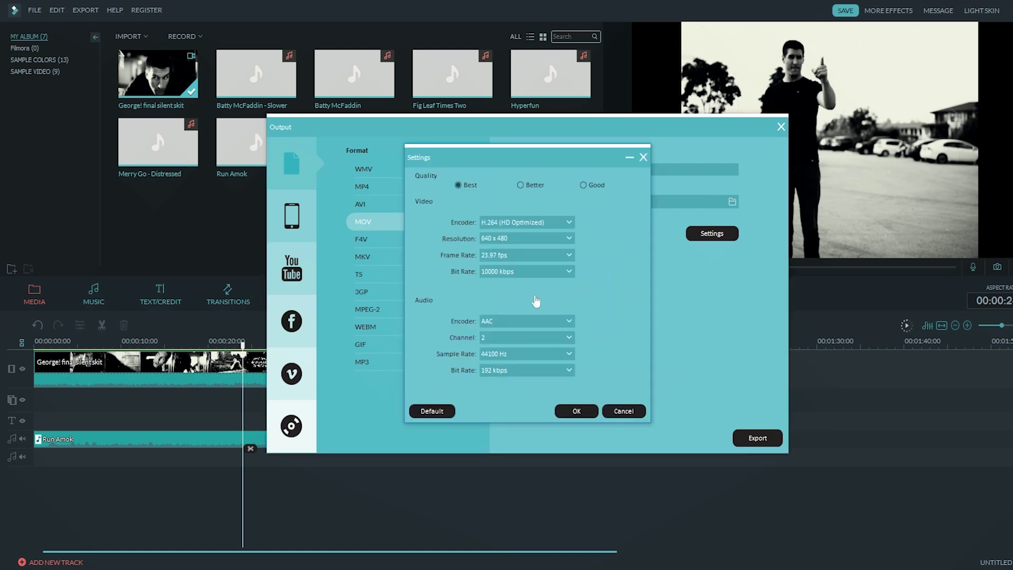
{"action": "left_click", "coordinate": [499, 238]}
{"action": "left_click", "coordinate": [499, 247]}
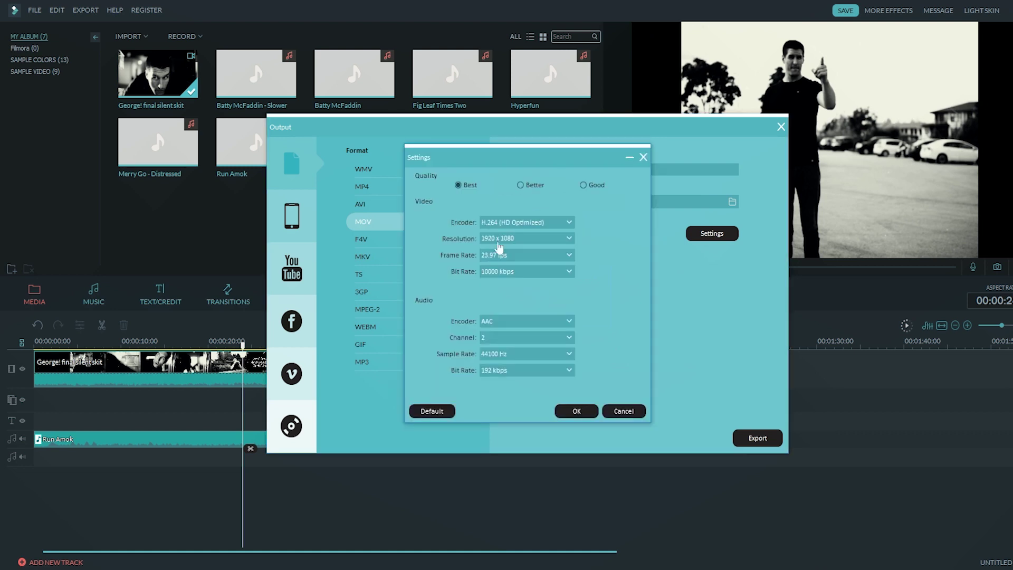
{"action": "left_click", "coordinate": [577, 411]}
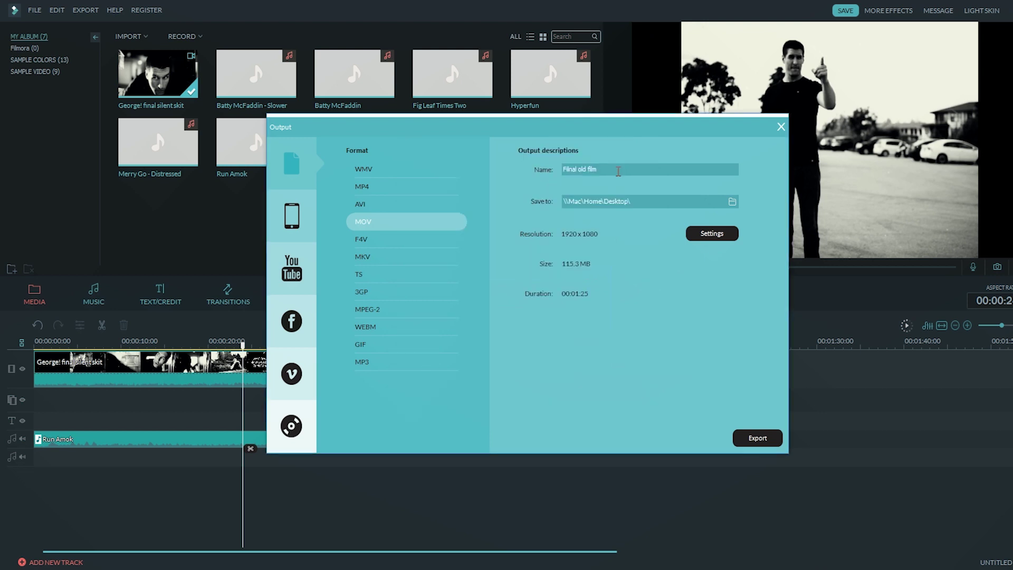
{"action": "type", "text": "HQ"}
{"action": "left_click", "coordinate": [758, 438]}
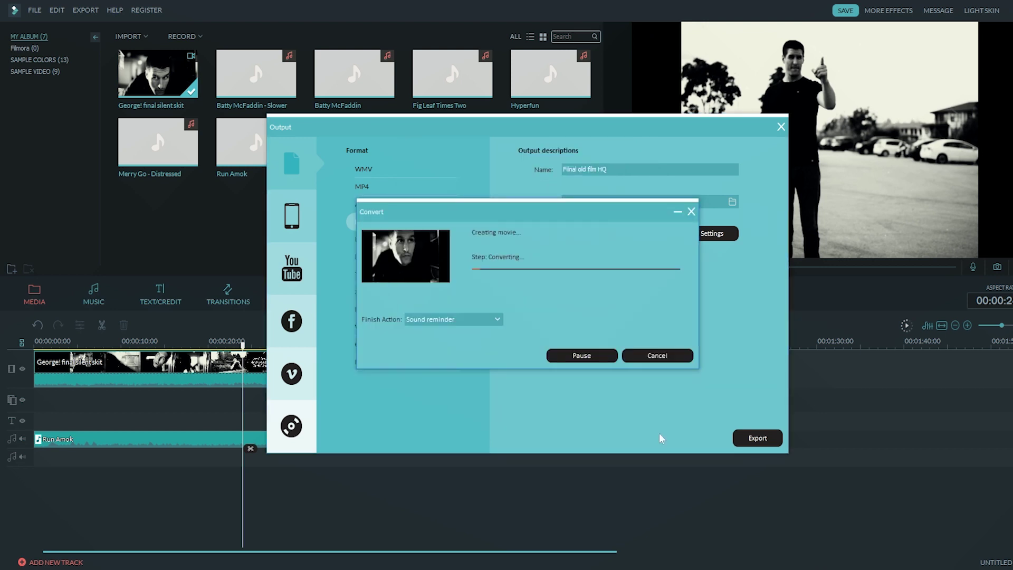